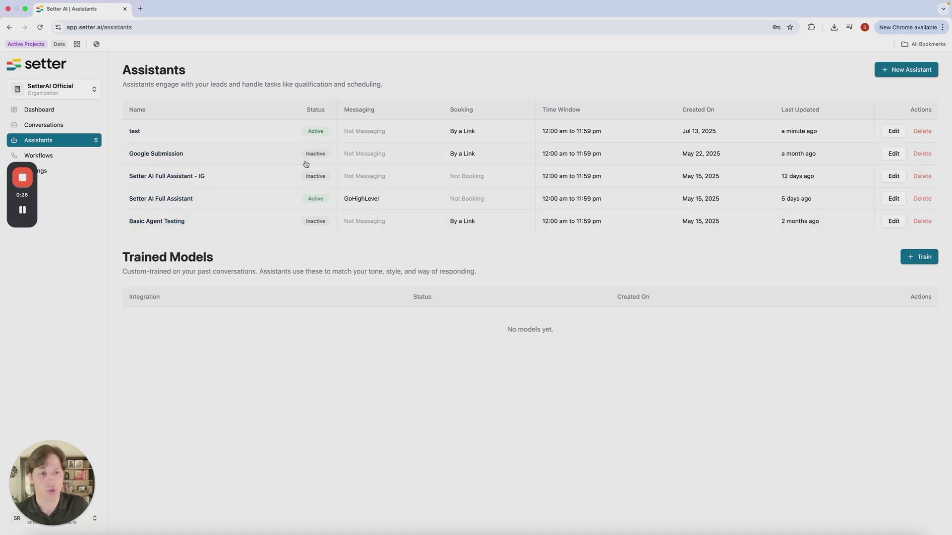
Start a new assistant from the Assistants page to see the template choices
{"action": "left_click", "coordinate": [895, 71]}
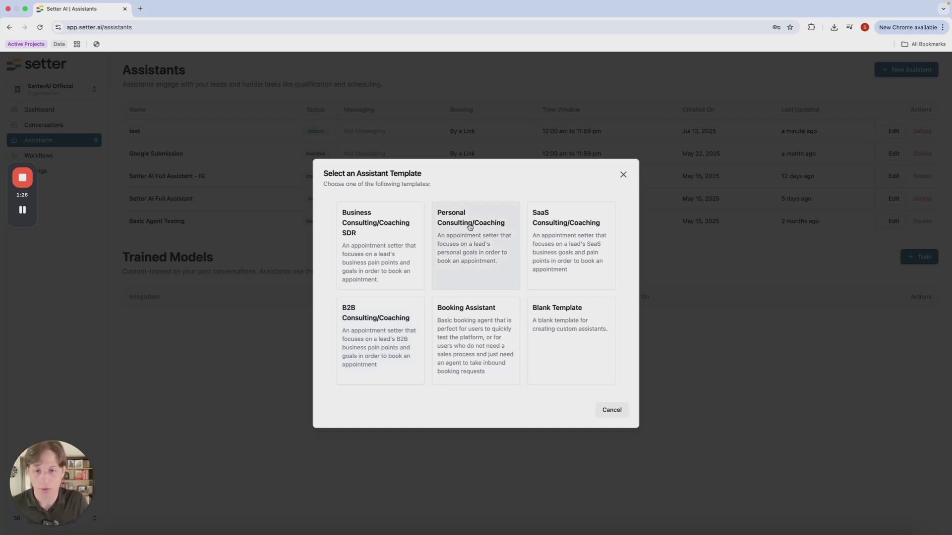
Build from the Personal Consulting/Coaching template and get ready to fill in the Name field
{"action": "left_click", "coordinate": [460, 257]}
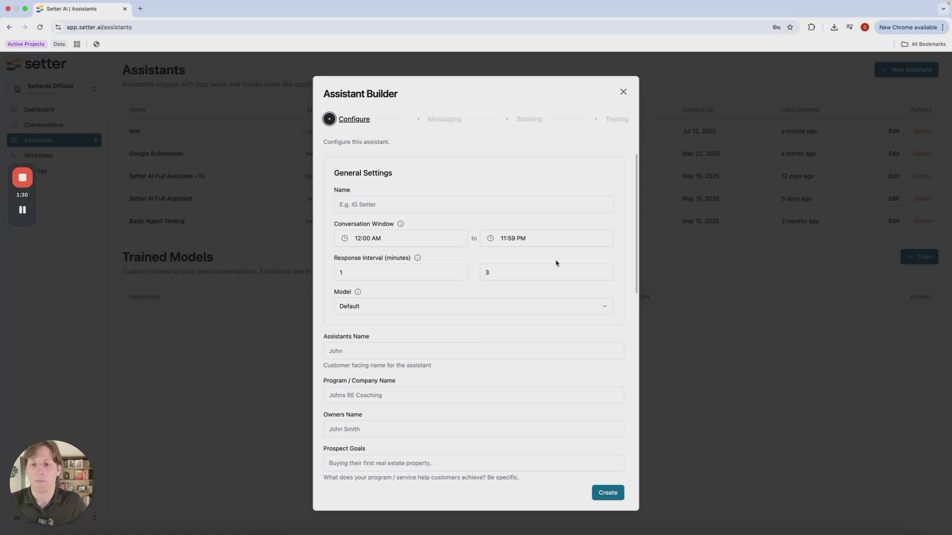
{"action": "left_click", "coordinate": [351, 205]}
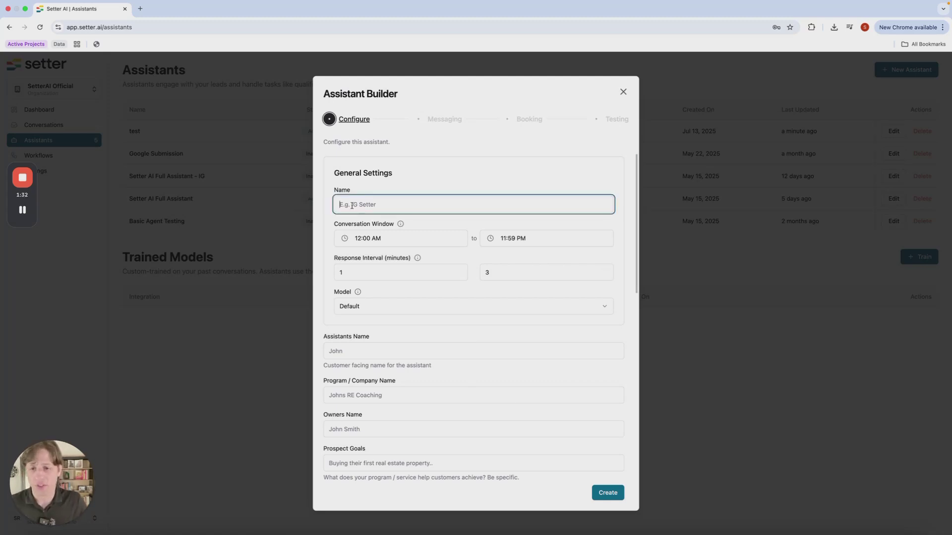
{"action": "left_click_drag", "start_coordinate": [329, 190], "coordinate": [356, 191]}
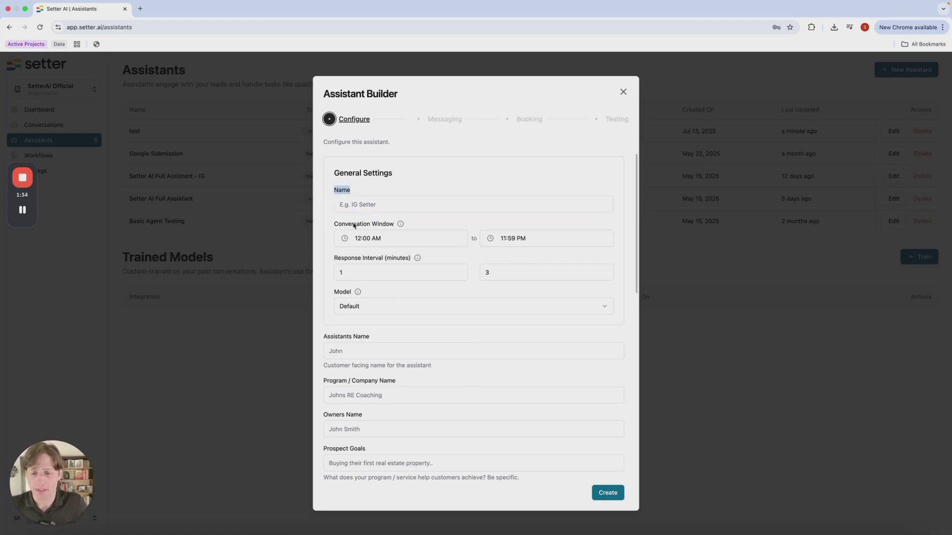
{"action": "left_click", "coordinate": [400, 205]}
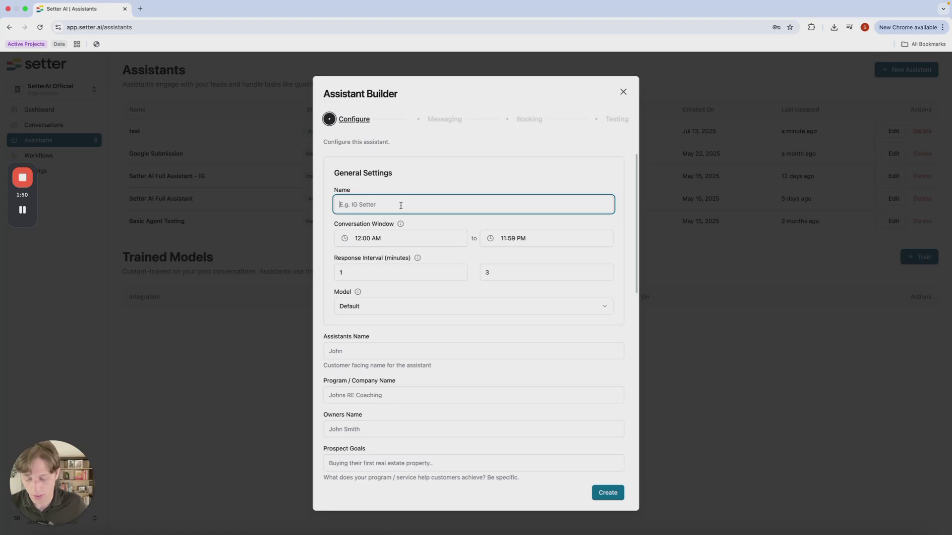
Name the assistant 'Test Assistant' and review the 12:00 AM–11:59 PM conversation window
{"action": "type", "text": "Test Assist"}
{"action": "key", "text": "BackSpace"}
{"action": "key", "text": "BackSpace"}
{"action": "type", "text": "istant"}
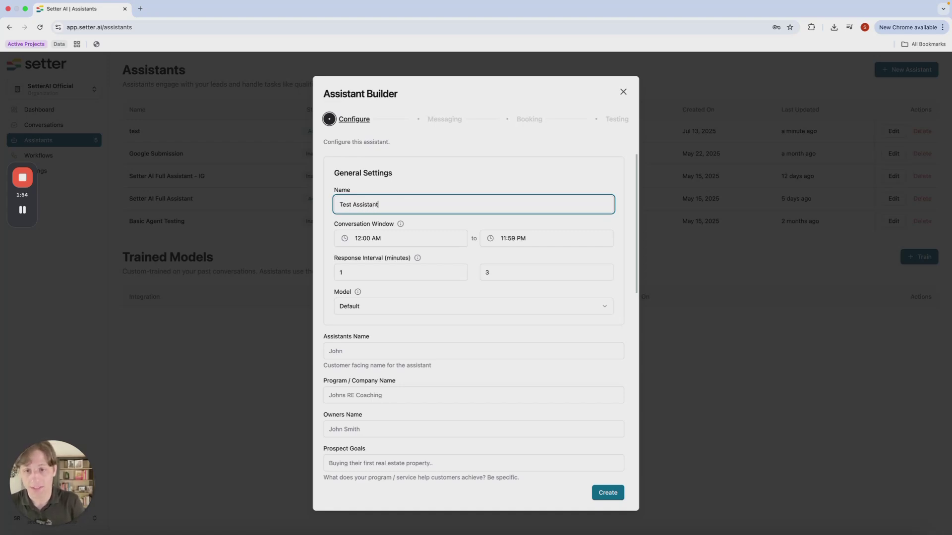
{"action": "scroll", "coordinate": [567, 260], "scroll_direction": "down", "scroll_amount": 10}
{"action": "scroll", "coordinate": [565, 257], "scroll_direction": "up", "scroll_amount": 10}
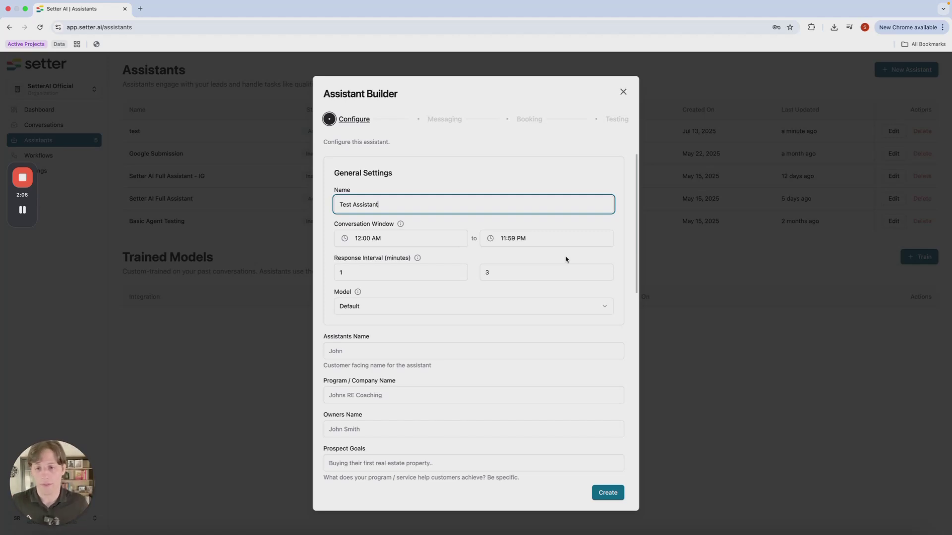
{"action": "left_click", "coordinate": [398, 239]}
{"action": "left_click", "coordinate": [503, 241]}
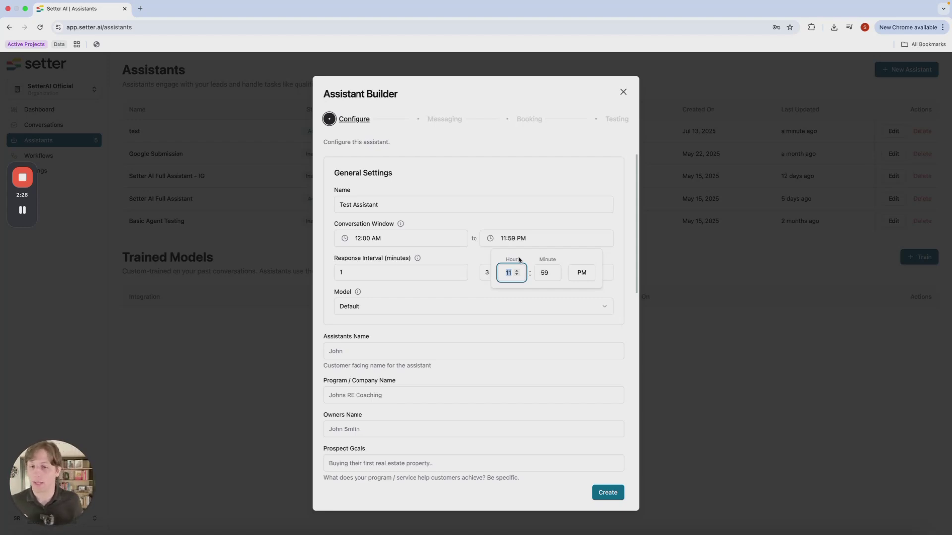
Recheck the conversation start time and highlight the Response Interval (minutes) setting
{"action": "left_click", "coordinate": [423, 248]}
{"action": "left_click", "coordinate": [491, 263]}
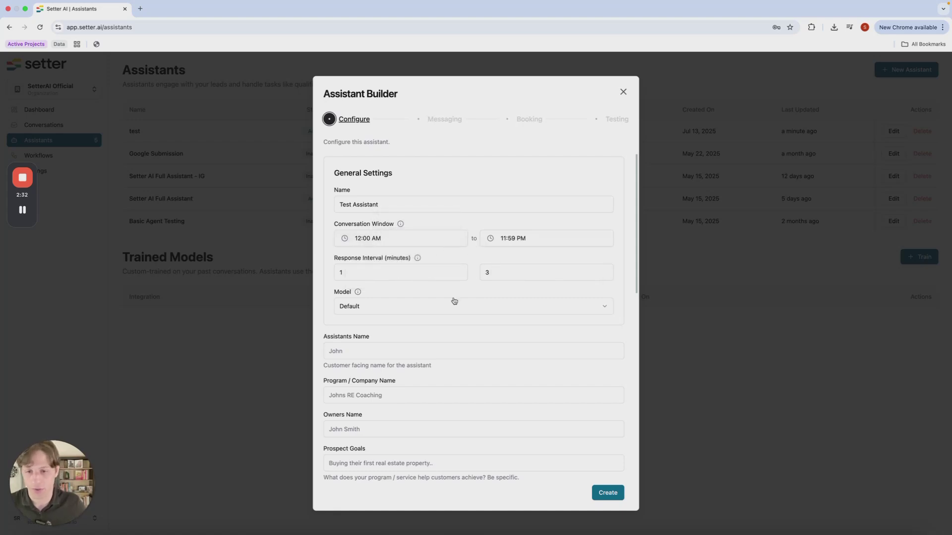
{"action": "left_click", "coordinate": [352, 272]}
{"action": "left_click_drag", "start_coordinate": [352, 259], "coordinate": [392, 258]}
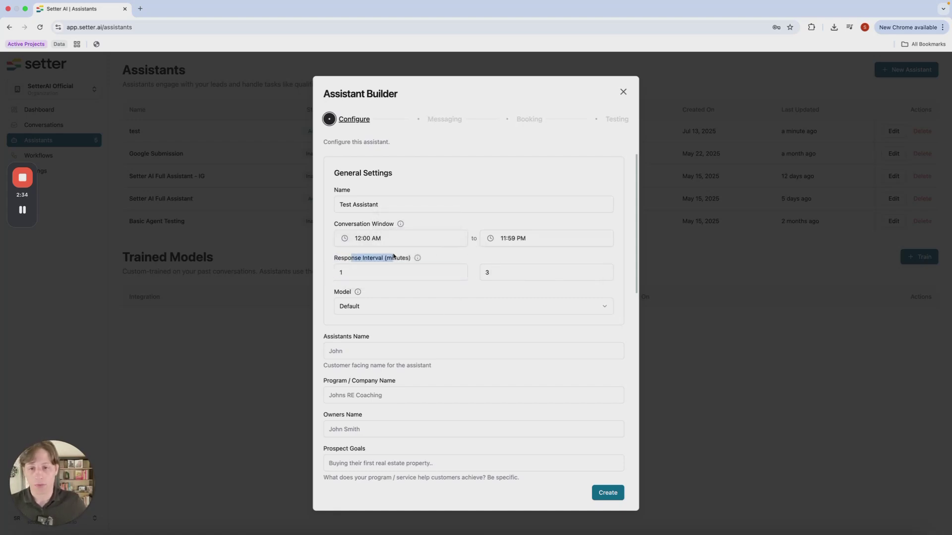
{"action": "triple_click", "coordinate": [396, 260]}
{"action": "left_click", "coordinate": [397, 260]}
{"action": "double_click", "coordinate": [397, 260]}
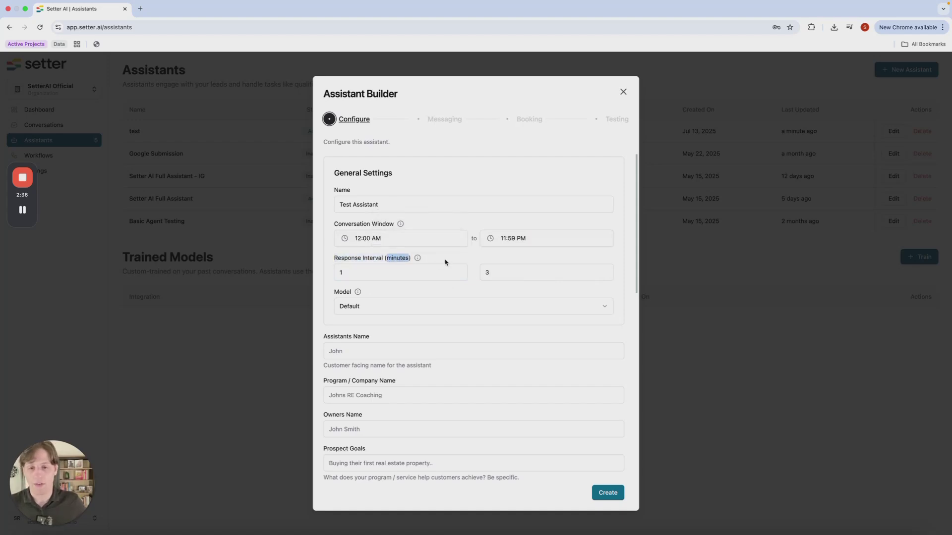
{"action": "triple_click", "coordinate": [445, 262]}
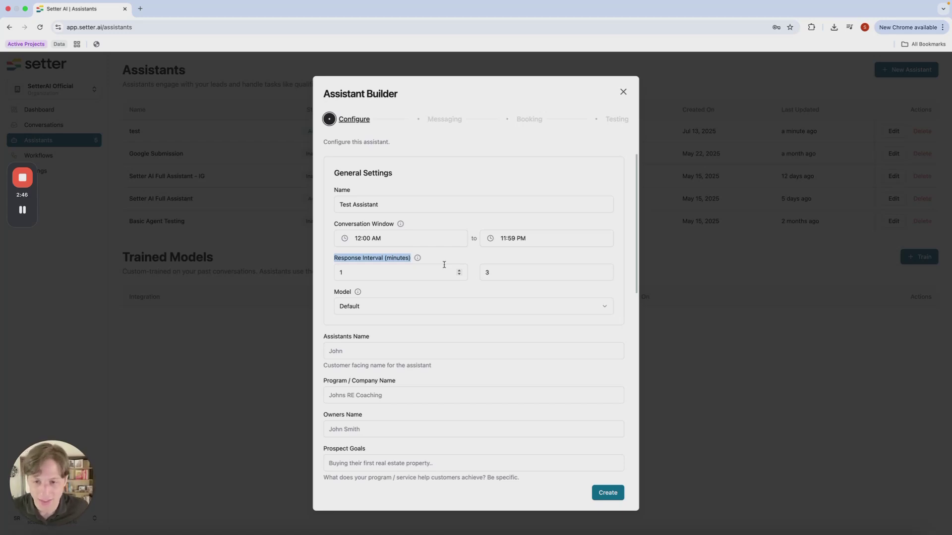
Replace the minimum and maximum response interval values with 0
{"action": "left_click", "coordinate": [426, 271]}
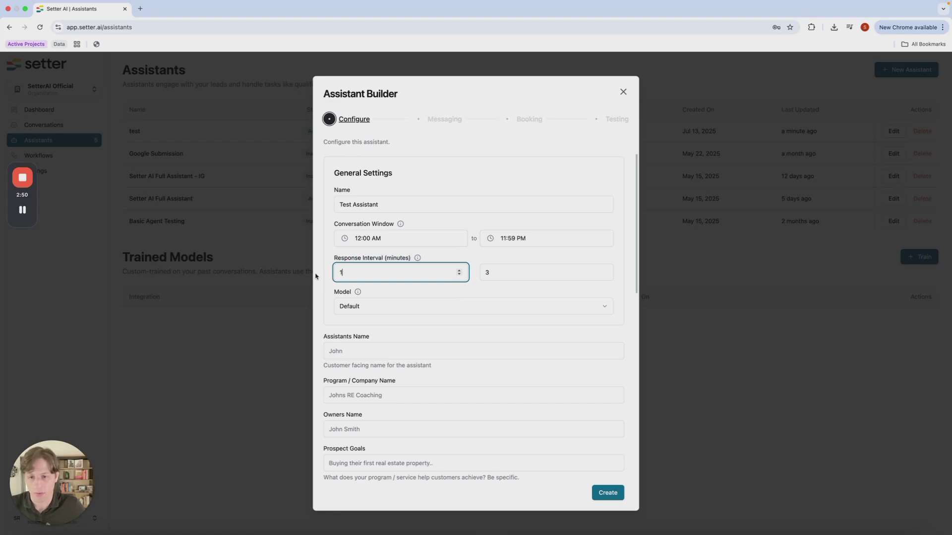
{"action": "left_click", "coordinate": [536, 268]}
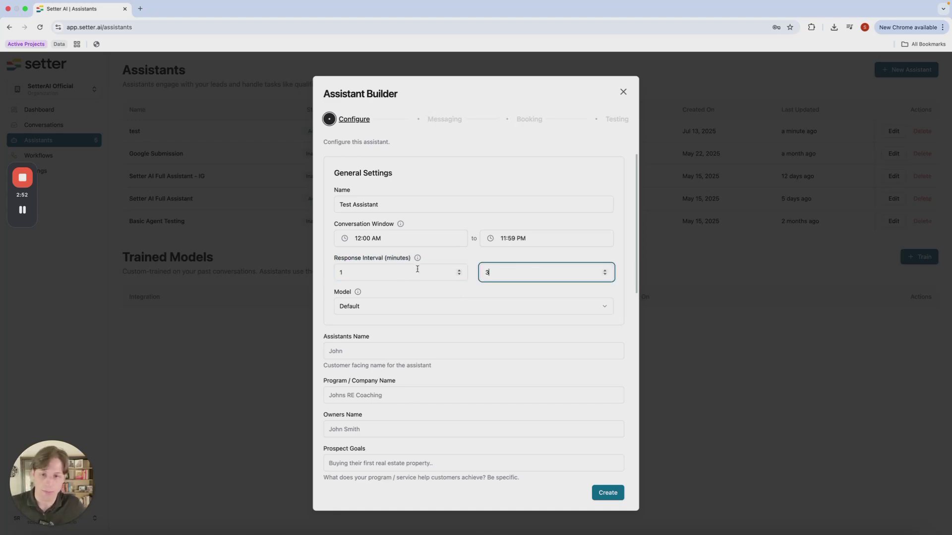
{"action": "left_click", "coordinate": [433, 272]}
{"action": "key", "text": "BackSpace"}
{"action": "type", "text": "0"}
{"action": "double_click", "coordinate": [521, 272]}
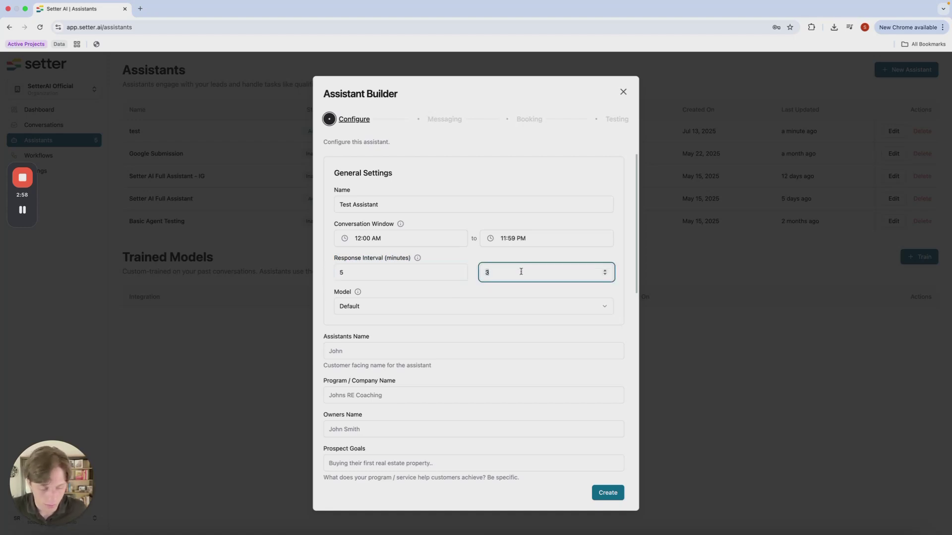
{"action": "type", "text": "0"}
Correct the stray minimum response interval value back to 0
{"action": "left_click", "coordinate": [426, 276]}
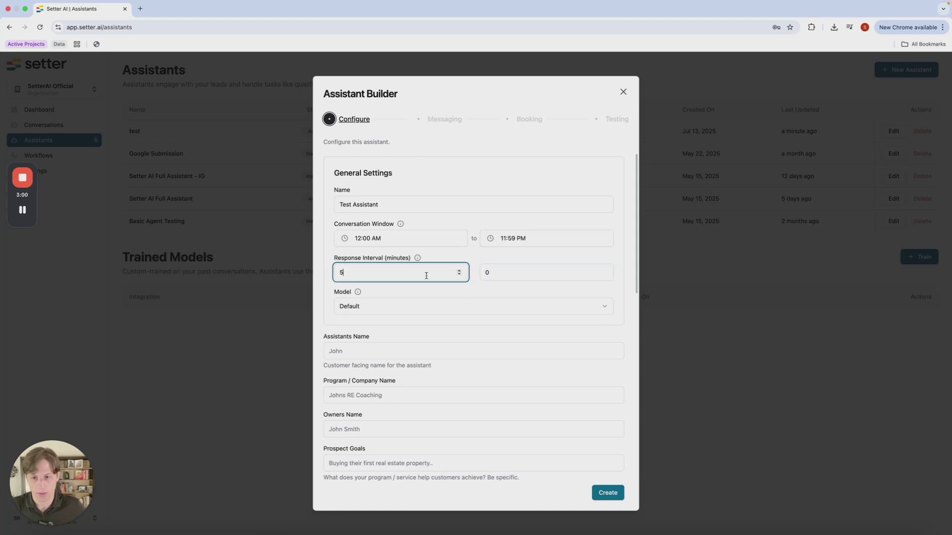
{"action": "key", "text": "BackSpace"}
{"action": "type", "text": "0"}
{"action": "scroll", "coordinate": [427, 276], "scroll_direction": "up", "scroll_amount": 3}
{"action": "left_click", "coordinate": [448, 291]}
{"action": "left_click", "coordinate": [386, 269]}
{"action": "left_click", "coordinate": [392, 269]}
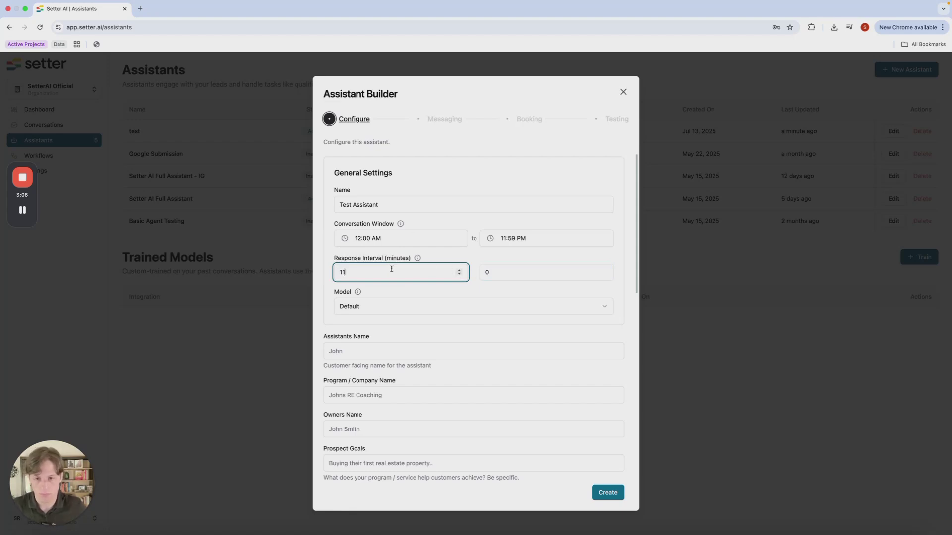
{"action": "key", "text": "BackSpace"}
{"action": "key", "text": "BackSpace"}
{"action": "type", "text": "0"}
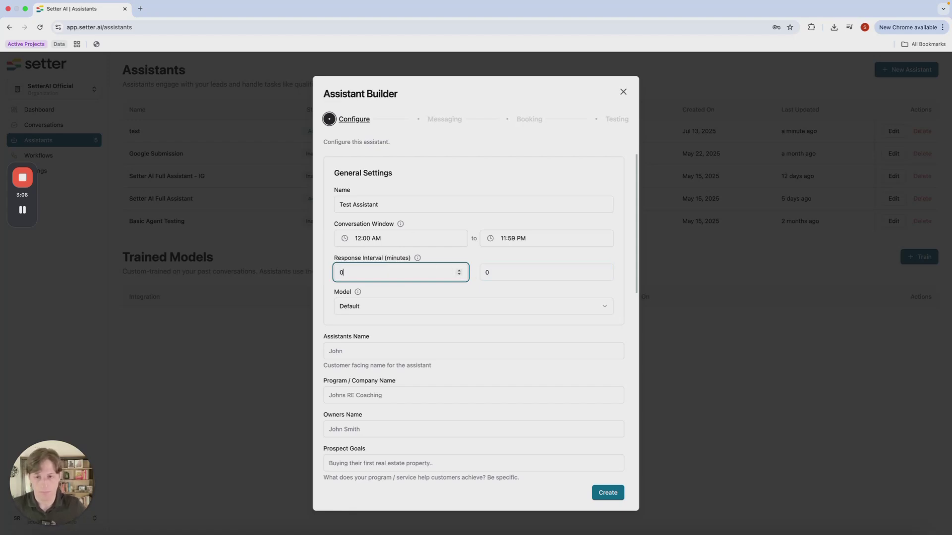
{"action": "left_click", "coordinate": [483, 292]}
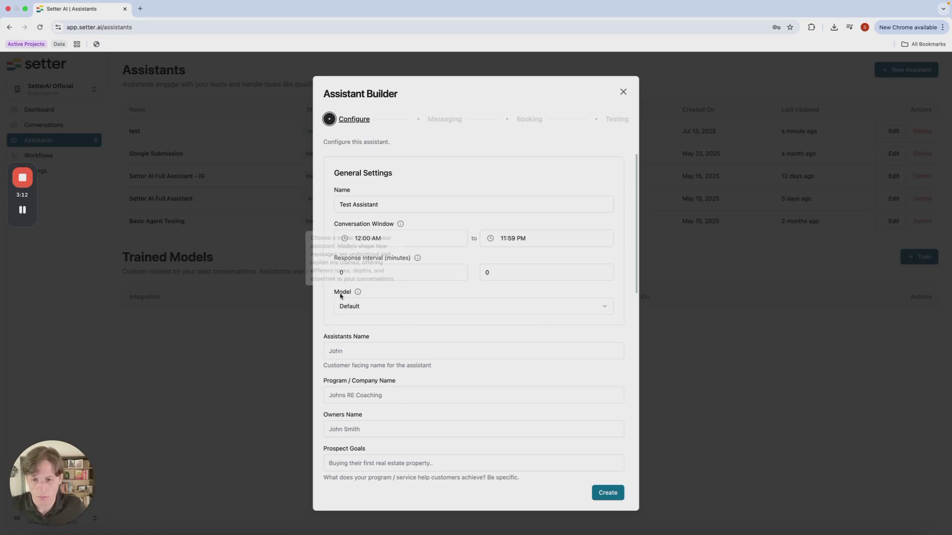
{"action": "left_click", "coordinate": [372, 307]}
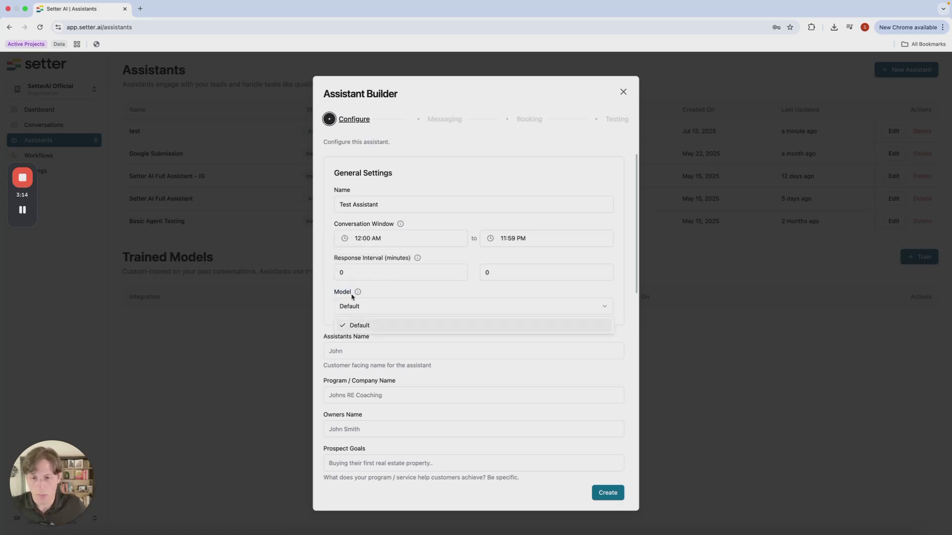
{"action": "left_click", "coordinate": [380, 297]}
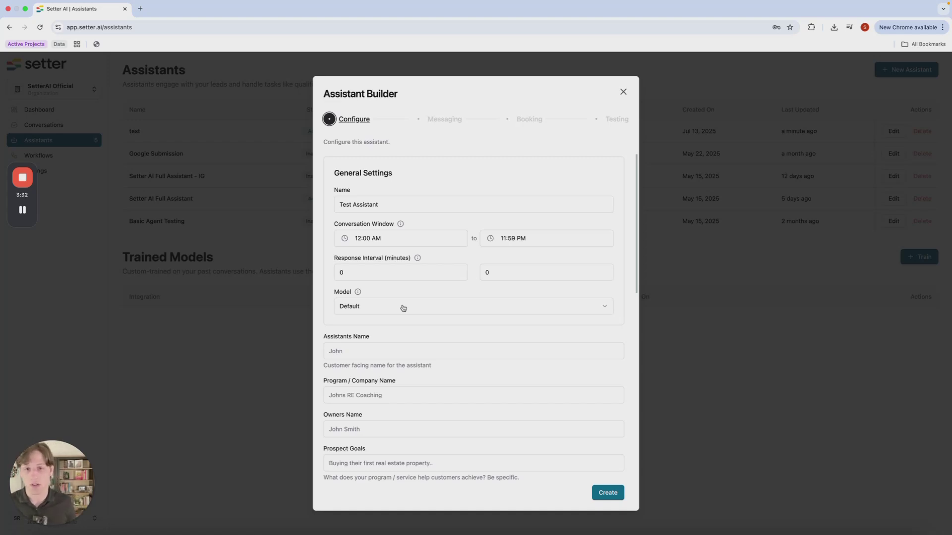
{"action": "left_click", "coordinate": [403, 308]}
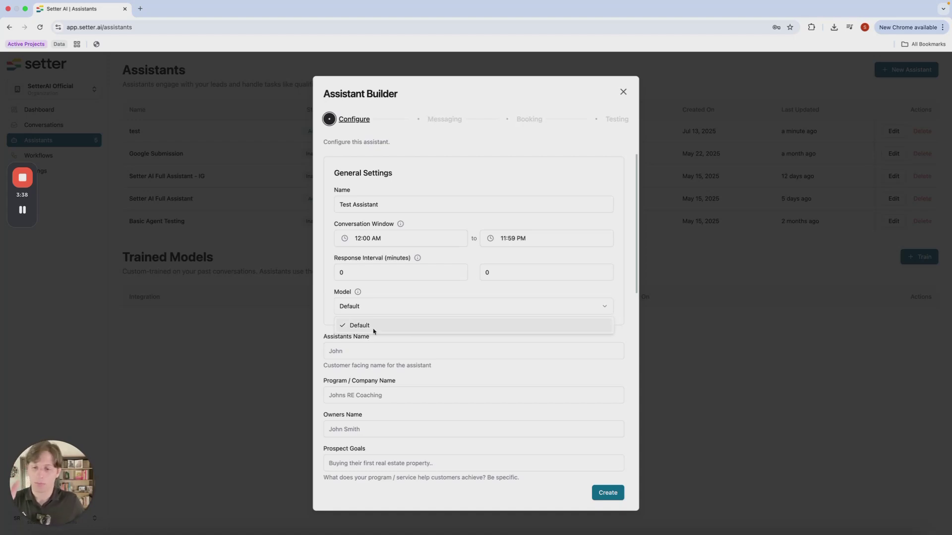
{"action": "left_click", "coordinate": [385, 301]}
{"action": "scroll", "coordinate": [446, 308], "scroll_direction": "down", "scroll_amount": 3}
{"action": "left_click", "coordinate": [420, 297]}
Fill the Assistants Name field with AJ from the saved autofill suggestions
{"action": "left_click", "coordinate": [356, 313]}
{"action": "left_click", "coordinate": [422, 291]}
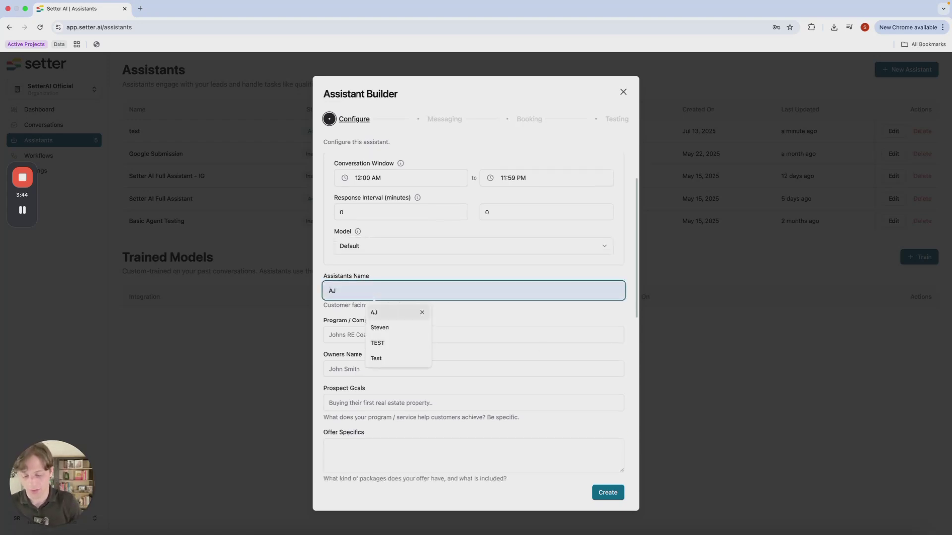
{"action": "left_click", "coordinate": [387, 311]}
{"action": "left_click", "coordinate": [417, 323]}
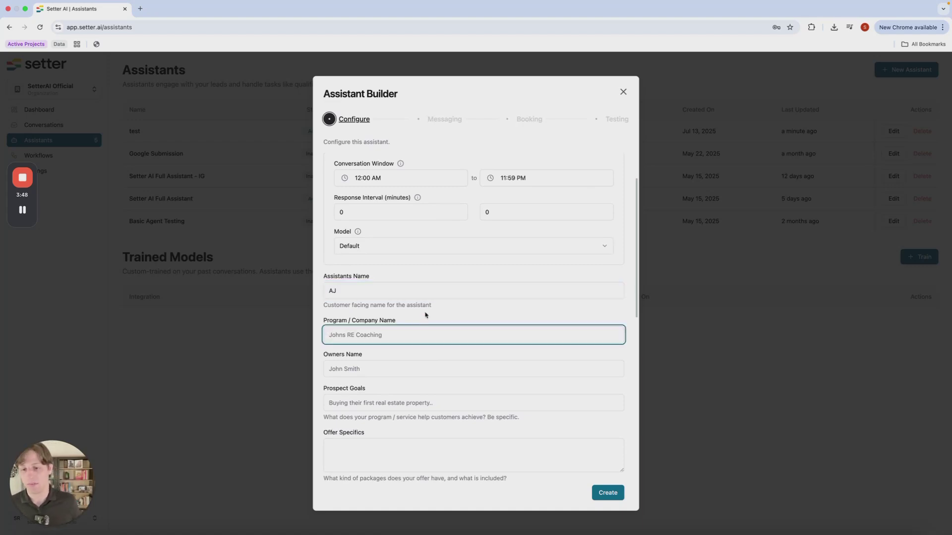
{"action": "left_click", "coordinate": [430, 317]}
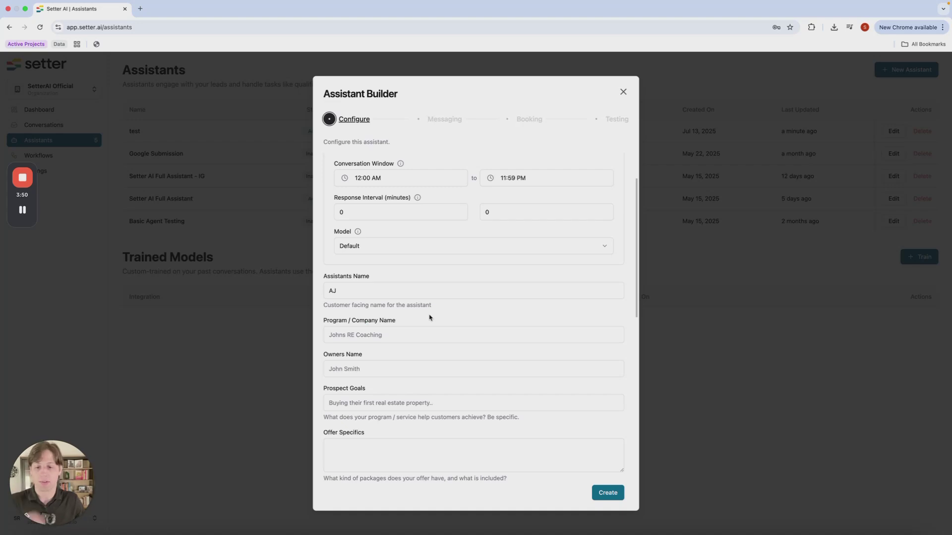
{"action": "scroll", "coordinate": [415, 317], "scroll_direction": "down", "scroll_amount": 2}
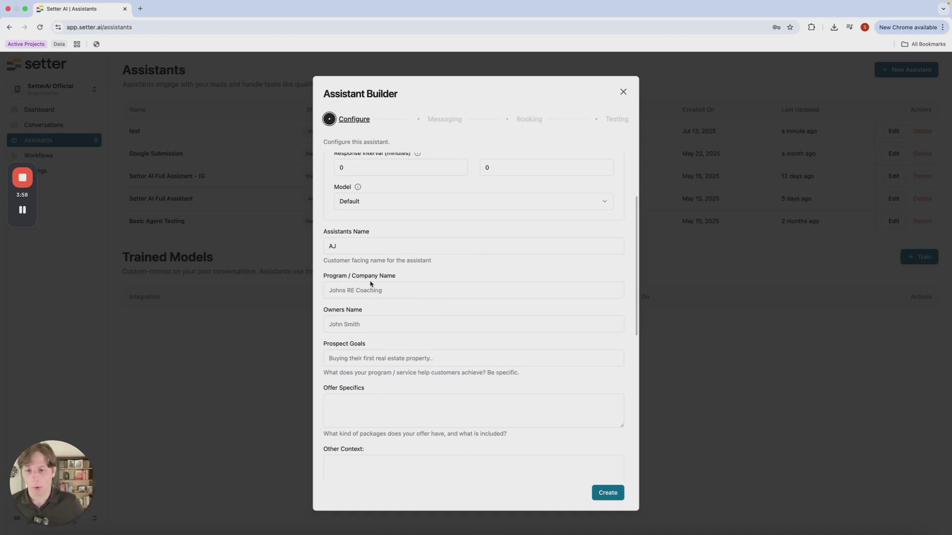
{"action": "left_click", "coordinate": [406, 292]}
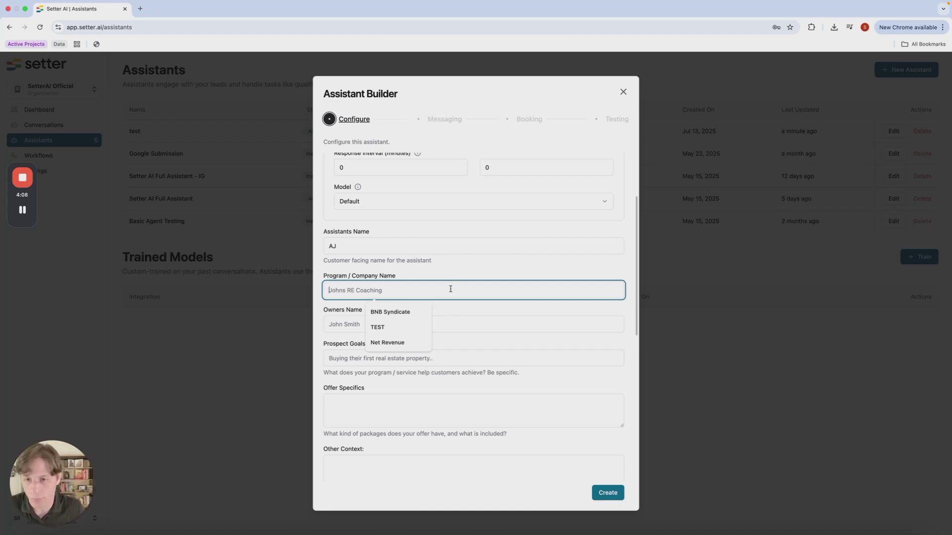
Enter 'Real Estate Coaching' as program/company name and type the owner's full name
{"action": "type", "text": "Real Estate"}
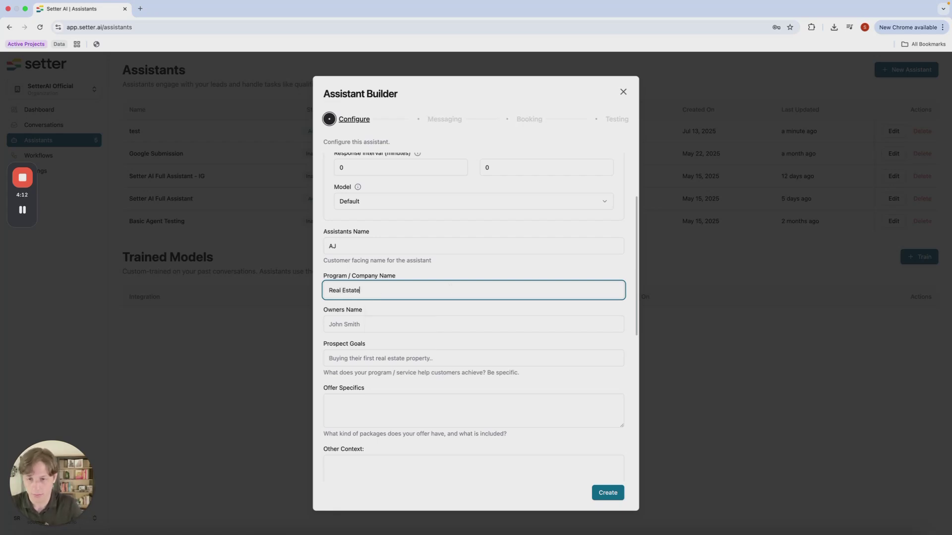
{"action": "type", "text": " Coaching"}
{"action": "left_click", "coordinate": [437, 324]}
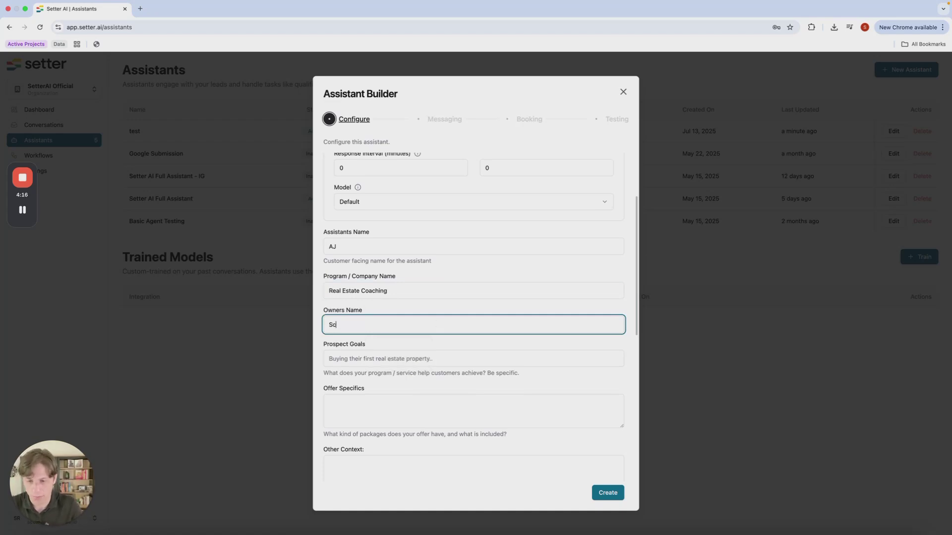
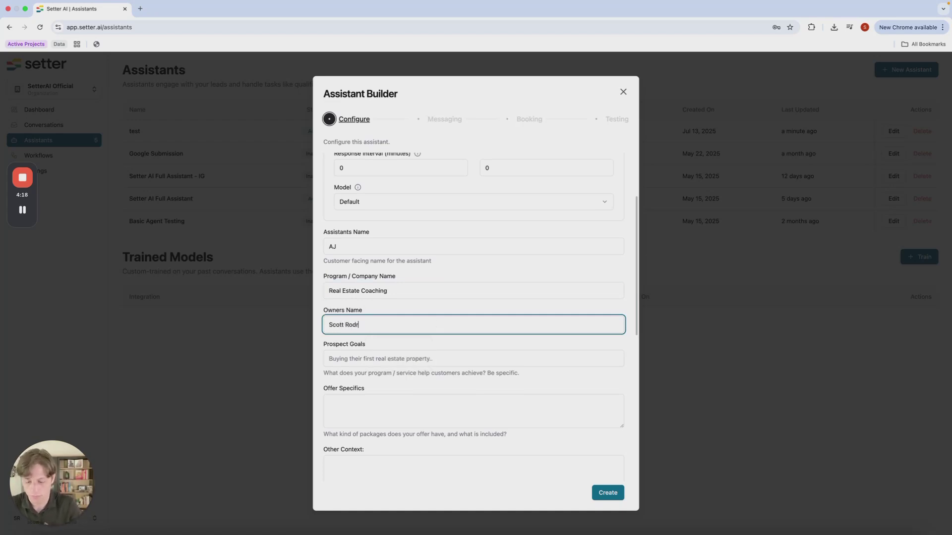
{"action": "left_click", "coordinate": [429, 347]}
Move to the Prospect Goals field, dismissing the autofill suggestions
{"action": "left_click", "coordinate": [428, 357]}
{"action": "scroll", "coordinate": [428, 345], "scroll_direction": "down", "scroll_amount": 1}
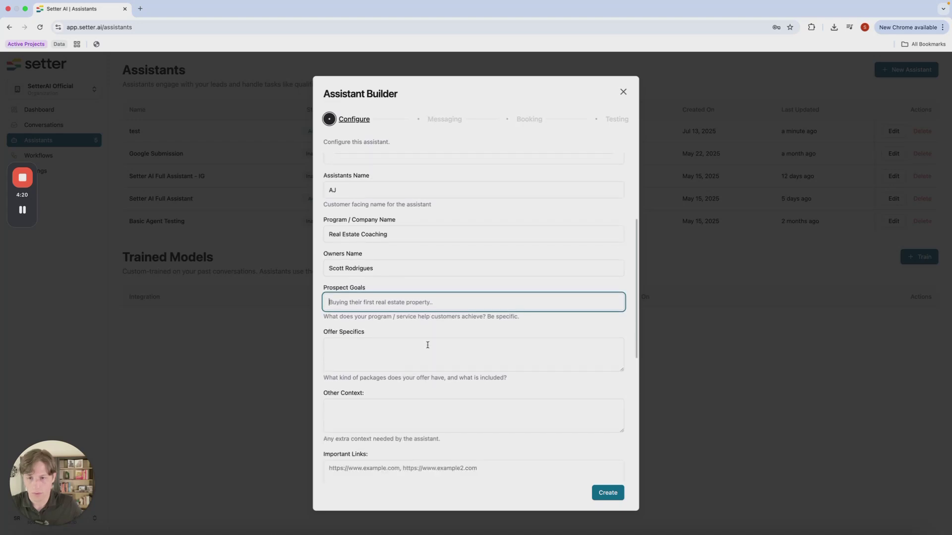
{"action": "left_click", "coordinate": [402, 326]}
{"action": "left_click", "coordinate": [399, 303]}
{"action": "left_click", "coordinate": [555, 328]}
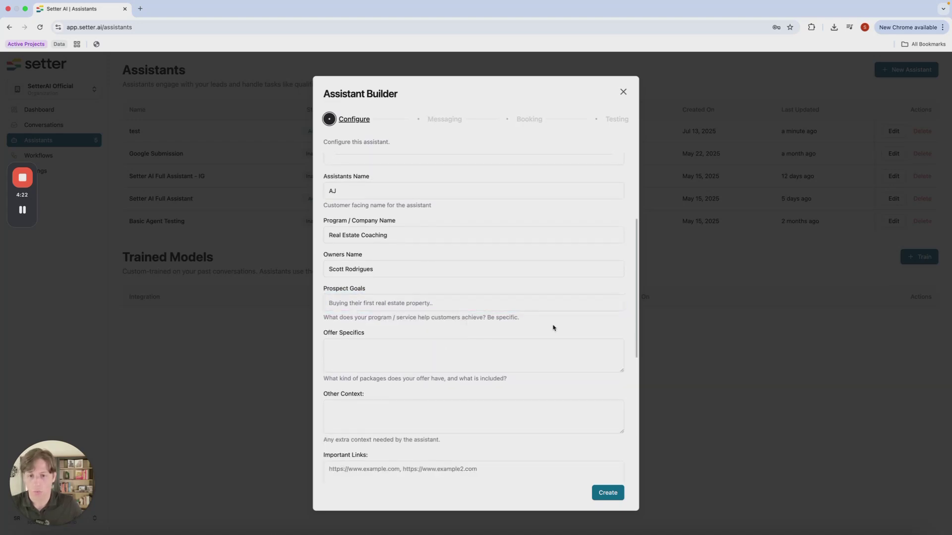
{"action": "scroll", "coordinate": [495, 317], "scroll_direction": "down", "scroll_amount": 3}
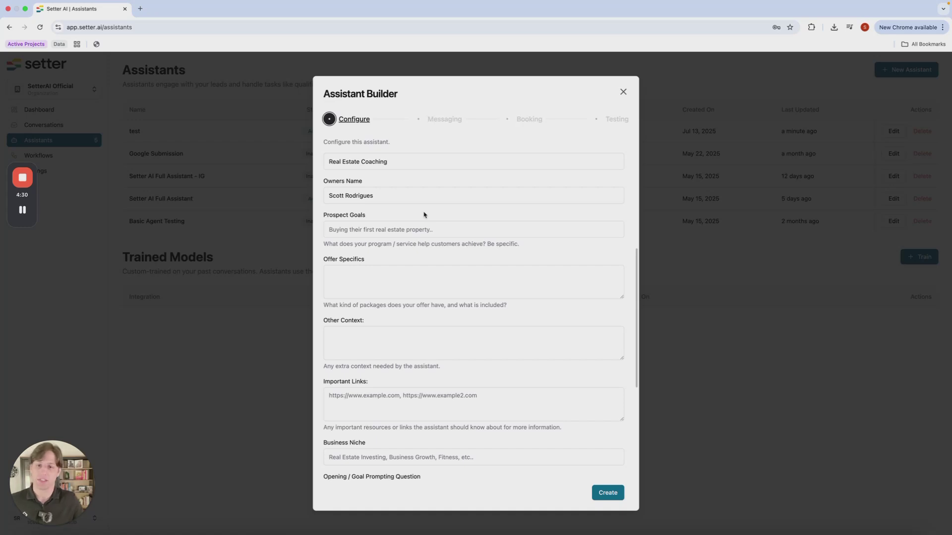
Write prospect goals: scale portfolios to 100+ units for seasoned investors using AI and systems
{"action": "left_click", "coordinate": [419, 227]}
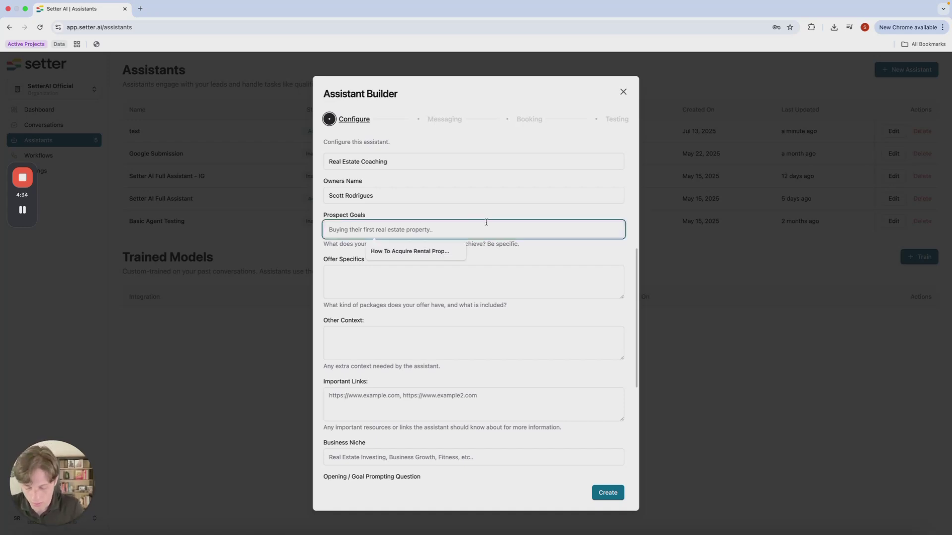
{"action": "type", "text": "Scale"}
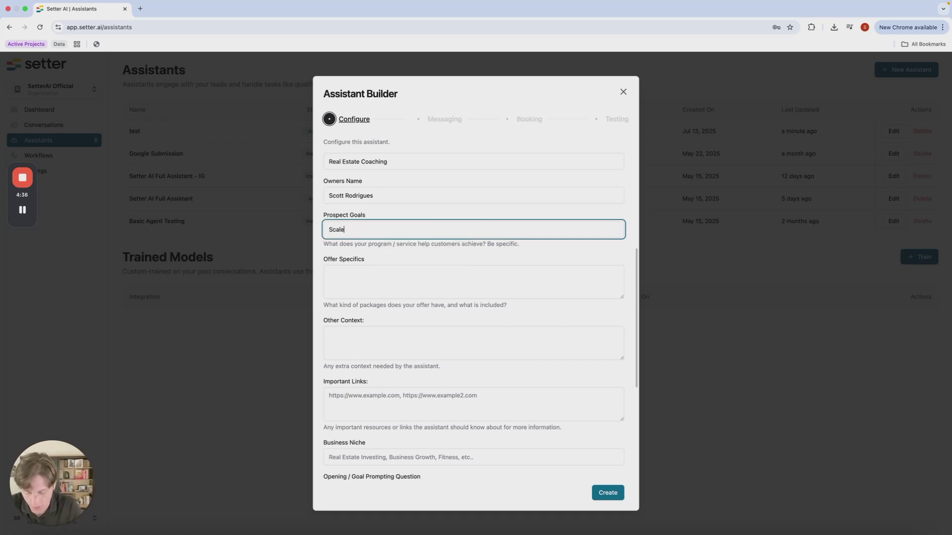
{"action": "type", "text": " their real es"}
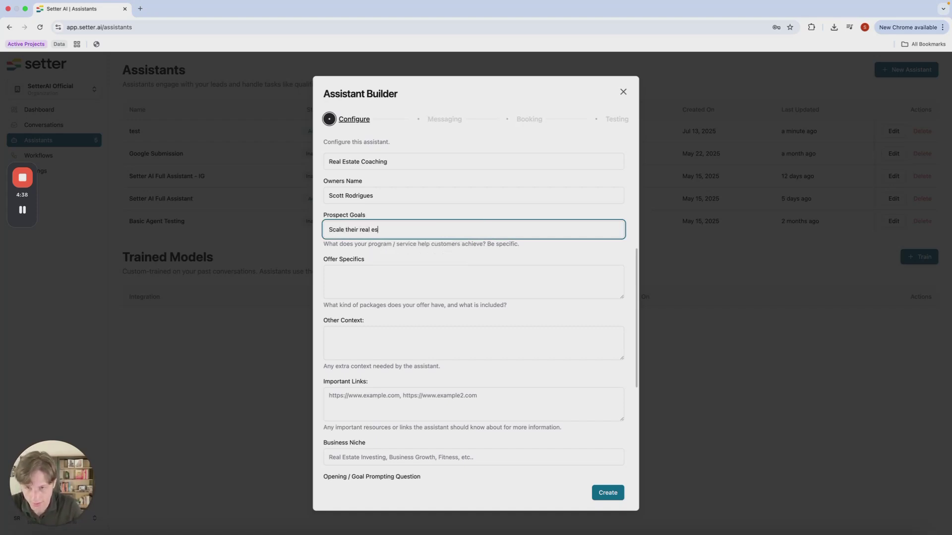
{"action": "type", "text": "tate portfolio to "}
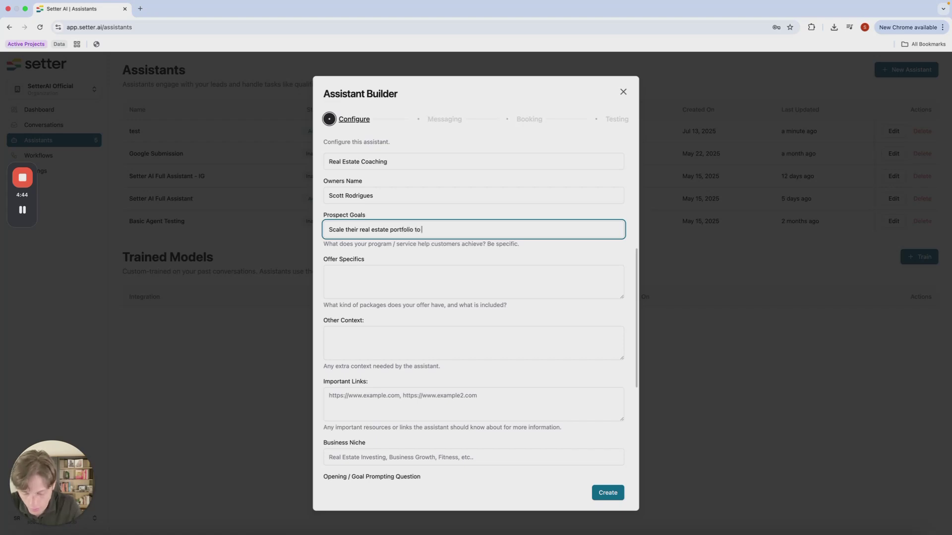
{"action": "type", "text": "100 units"}
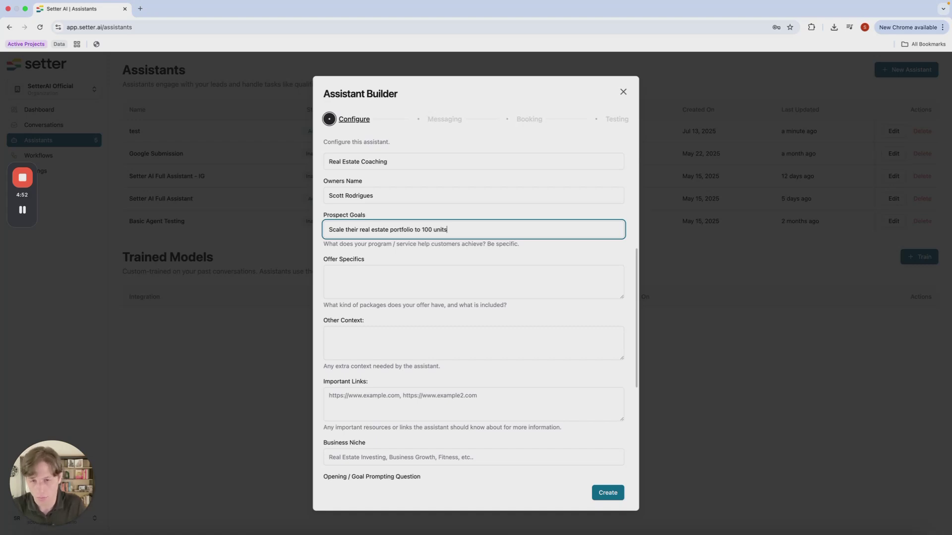
{"action": "type", "text": "+"}
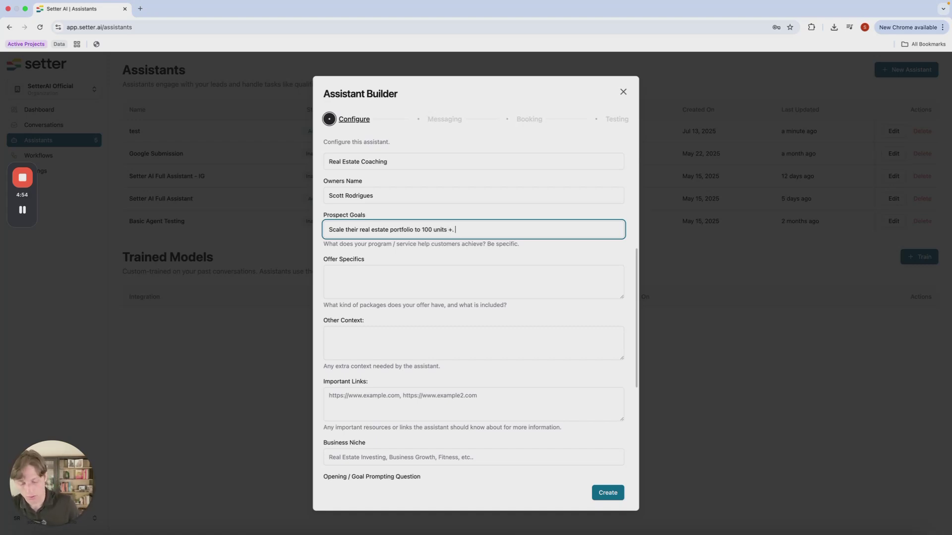
{"action": "type", "text": ". I wo"}
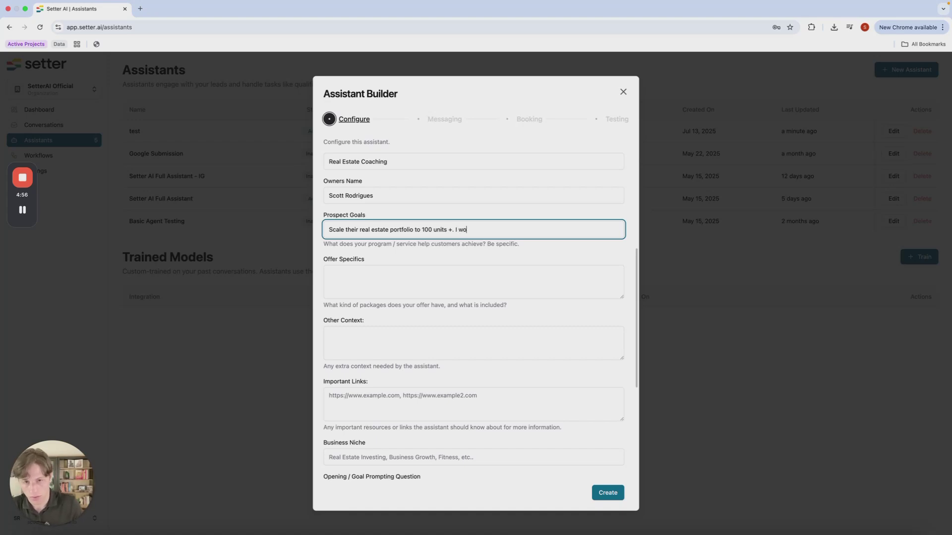
{"action": "type", "text": "rk with seaasoned investors who"}
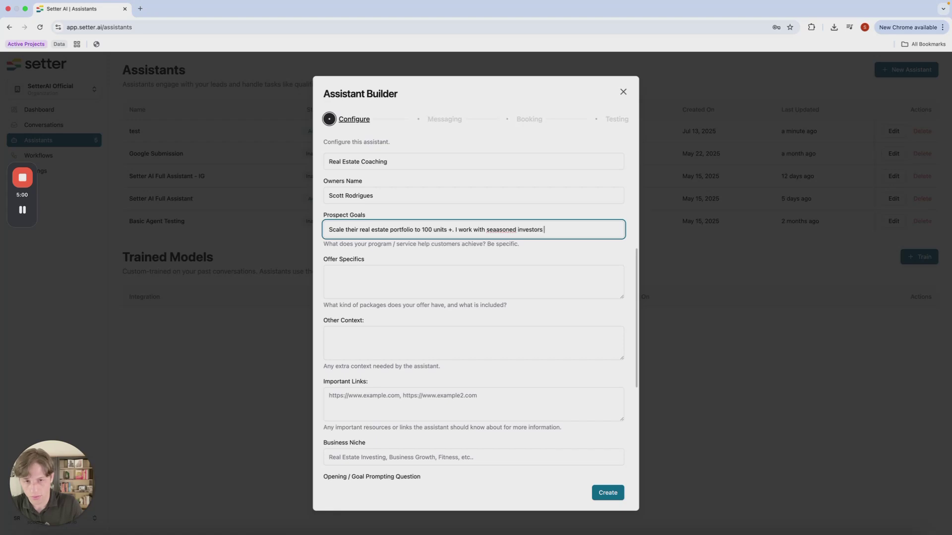
{"action": "left_click", "coordinate": [498, 230]}
{"action": "key", "text": "BackSpace"}
{"action": "type", "text": "want to implemenet"}
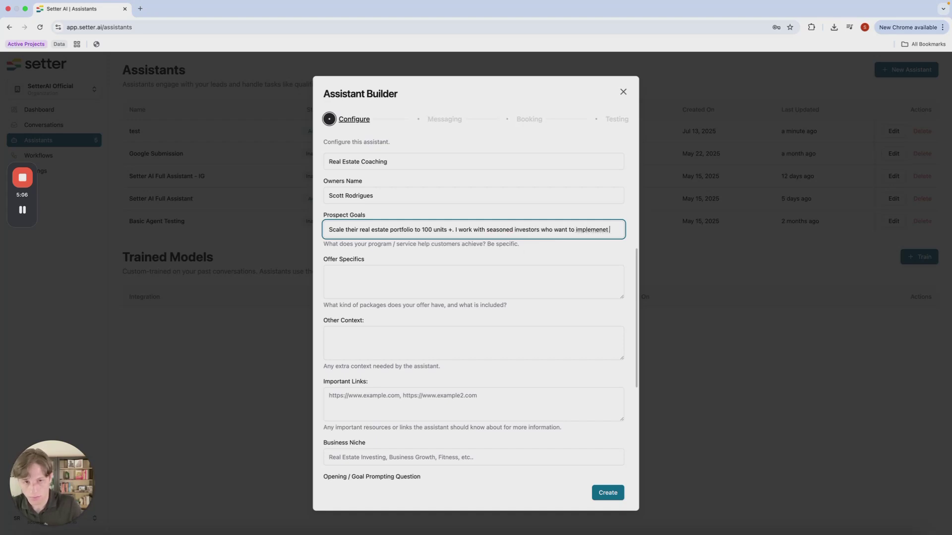
{"action": "key", "text": "BackSpace"}
{"action": "type", "text": "t AI and systems to scale their porfoli"}
{"action": "key", "text": "BackSpace"}
{"action": "key", "text": "BackSpace"}
{"action": "key", "text": "BackSpace"}
{"action": "key", "text": "BackSpace"}
{"action": "type", "text": "tfolio faster."}
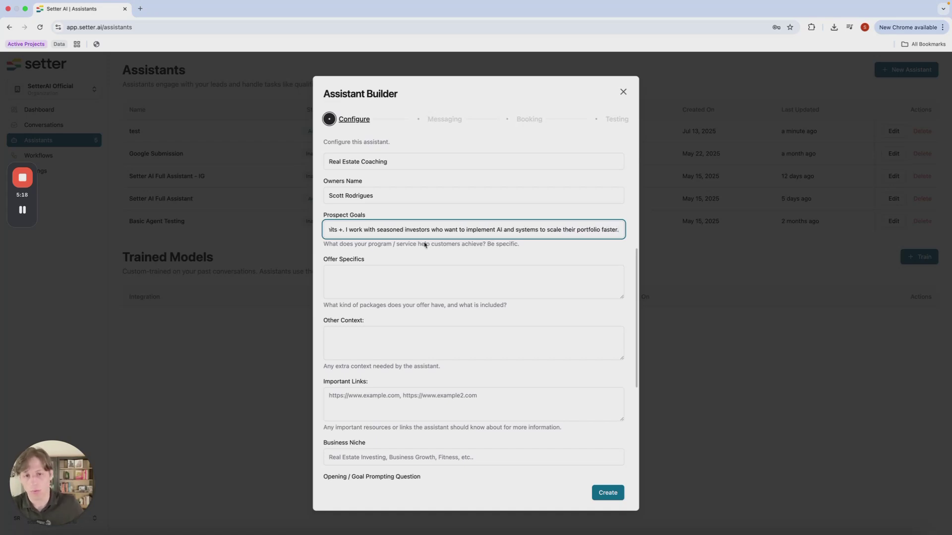
{"action": "left_click", "coordinate": [361, 273]}
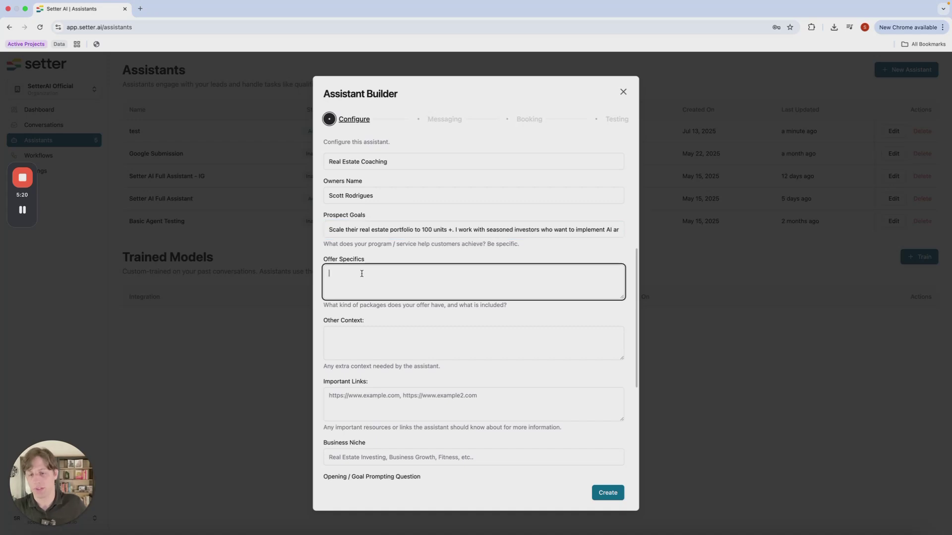
{"action": "left_click", "coordinate": [420, 228]}
{"action": "key", "text": "super+a"}
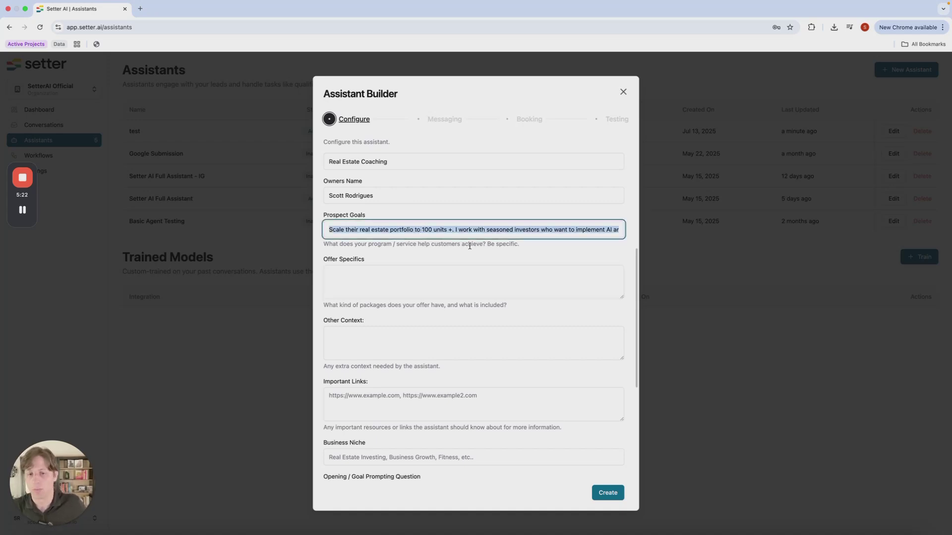
{"action": "left_click", "coordinate": [399, 266]}
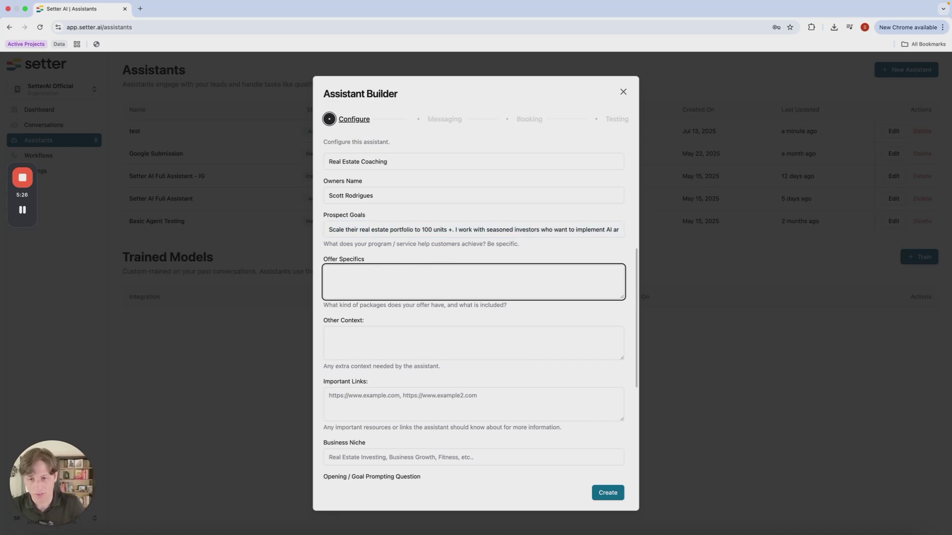
{"action": "scroll", "coordinate": [549, 366], "scroll_direction": "down", "scroll_amount": 2}
{"action": "left_click", "coordinate": [406, 307]}
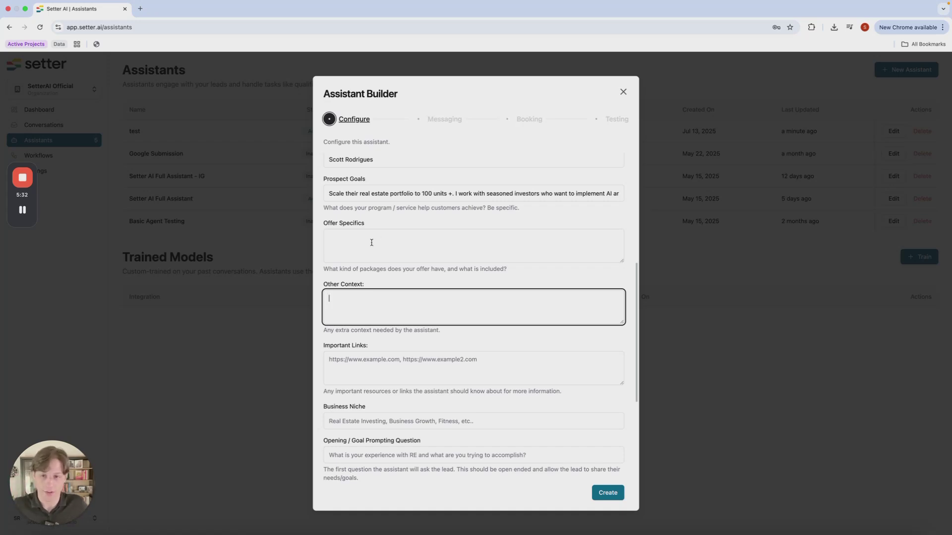
{"action": "left_click", "coordinate": [349, 237]}
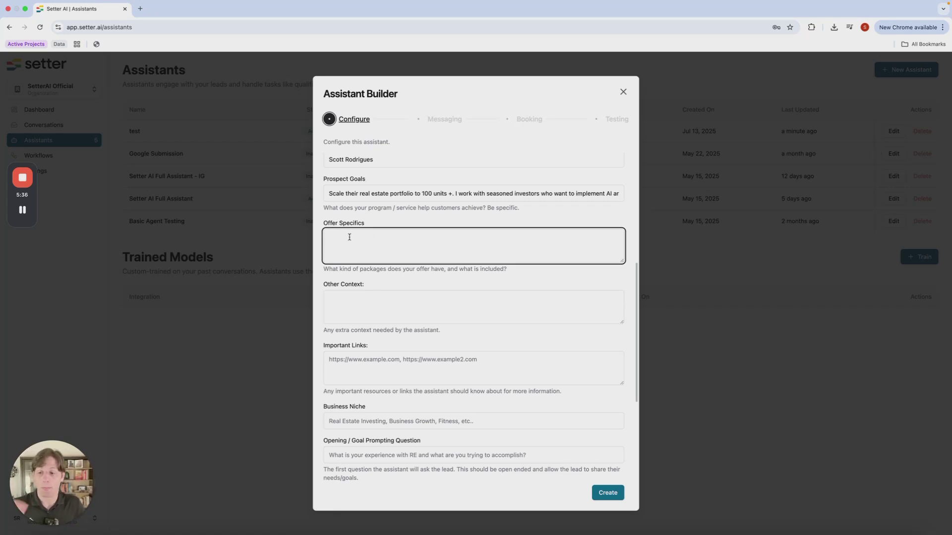
{"action": "scroll", "coordinate": [349, 237], "scroll_direction": "up", "scroll_amount": 1}
{"action": "triple_click", "coordinate": [383, 175]}
{"action": "double_click", "coordinate": [384, 176]}
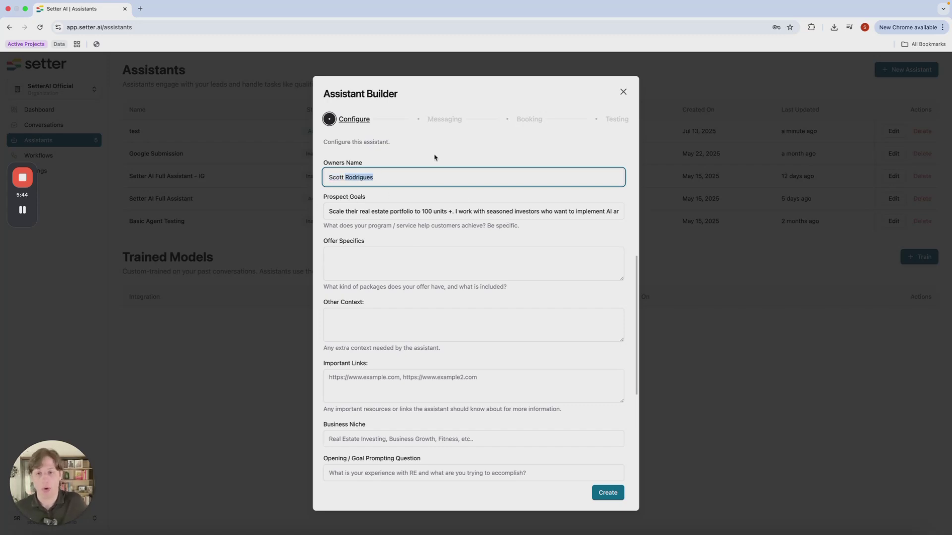
{"action": "scroll", "coordinate": [370, 199], "scroll_direction": "down", "scroll_amount": 1}
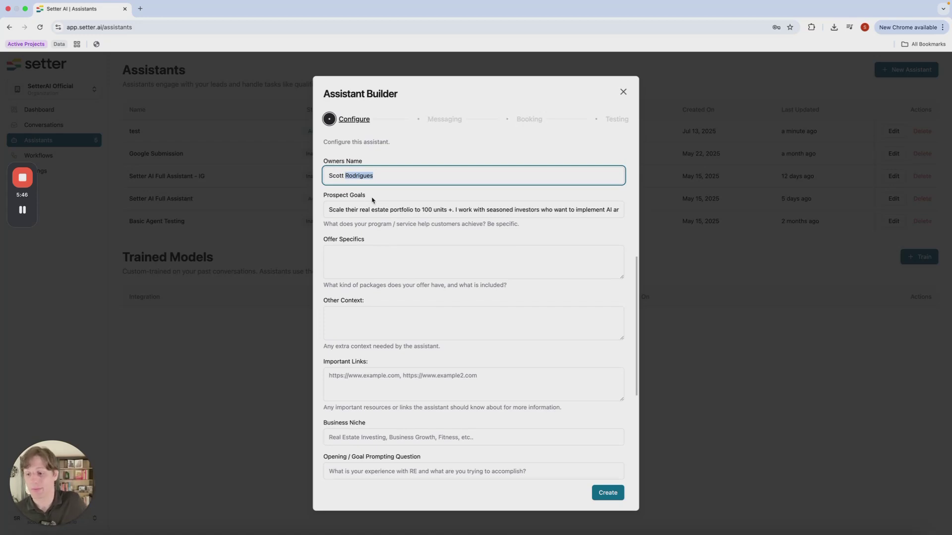
{"action": "left_click", "coordinate": [368, 204]}
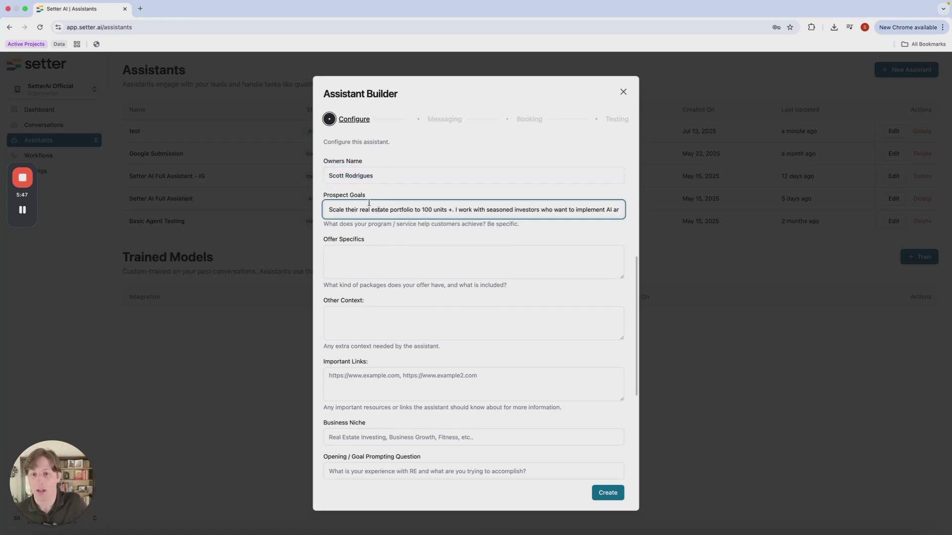
{"action": "triple_click", "coordinate": [345, 174]}
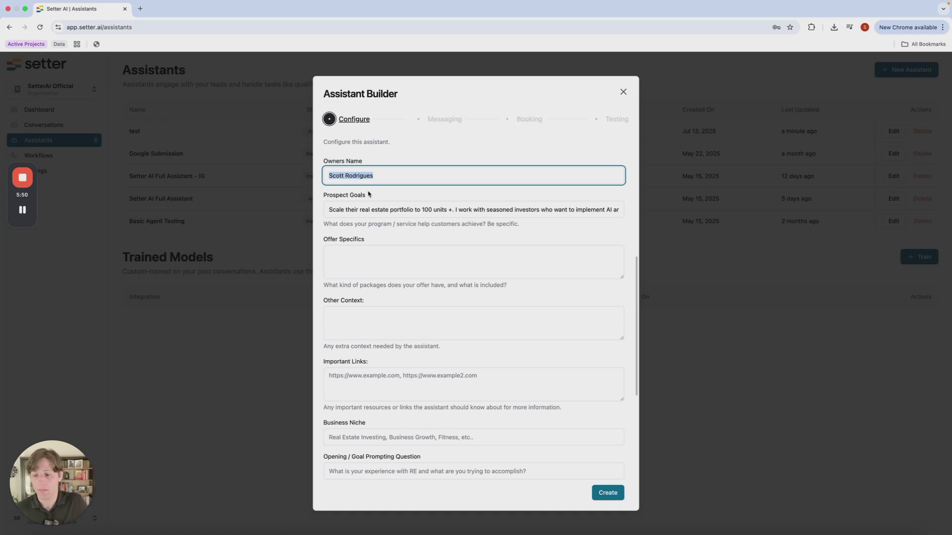
{"action": "left_click", "coordinate": [459, 319]}
{"action": "scroll", "coordinate": [459, 319], "scroll_direction": "down", "scroll_amount": 1}
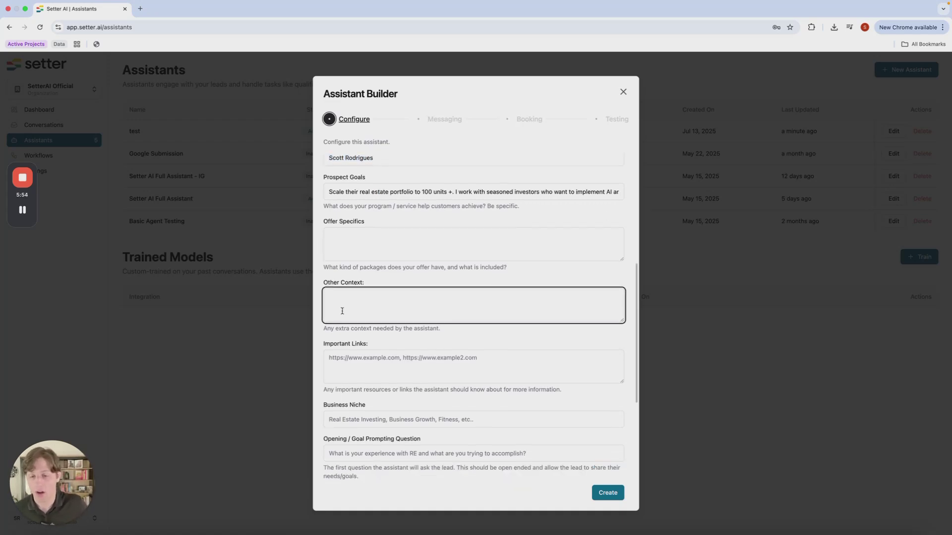
{"action": "triple_click", "coordinate": [371, 159]}
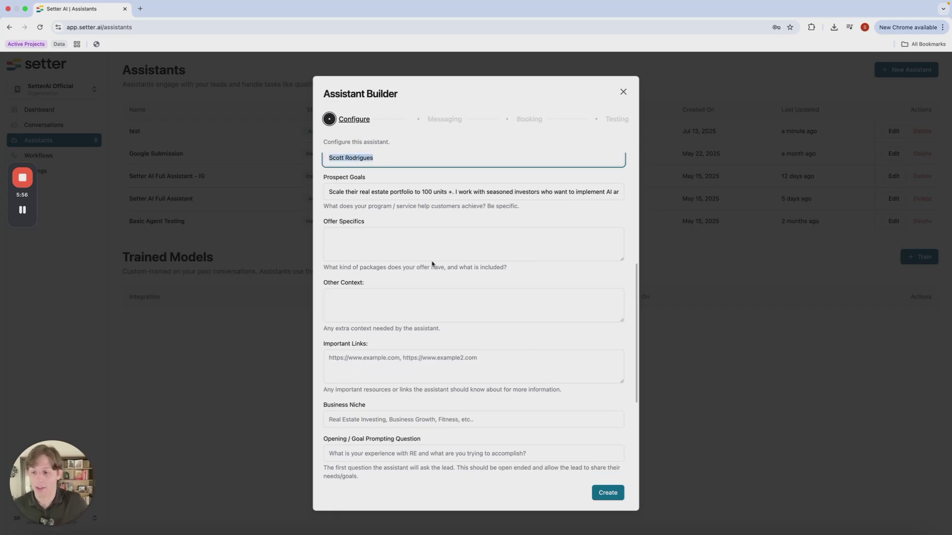
{"action": "left_click", "coordinate": [348, 315]}
{"action": "type", "text": "d"}
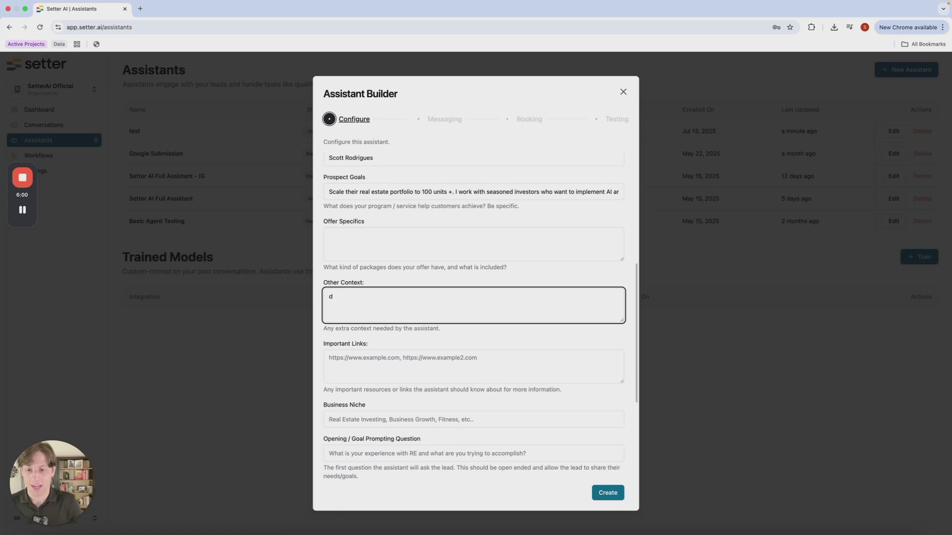
{"action": "type", "text": "Dont mention "}
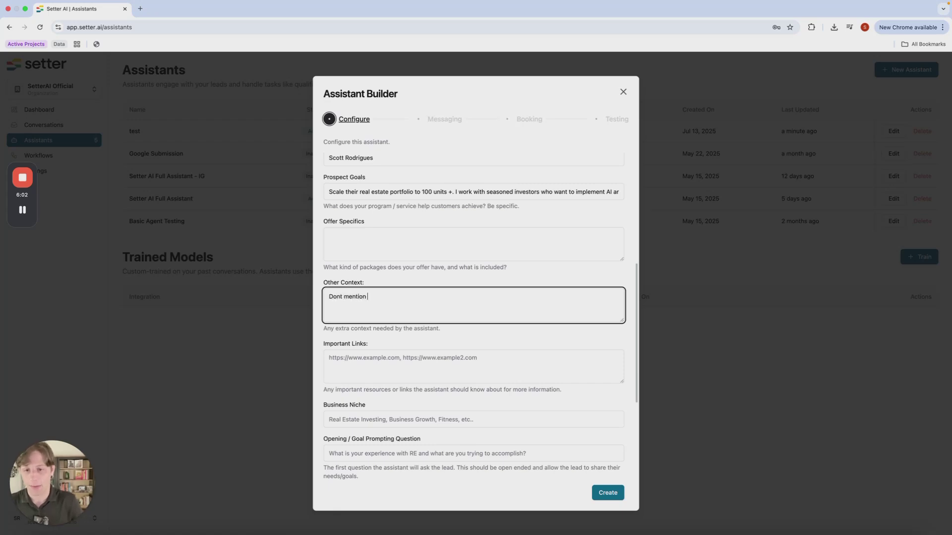
{"action": "type", "text": "about my other busies"}
{"action": "scroll", "coordinate": [386, 300], "scroll_direction": "up", "scroll_amount": 1}
{"action": "double_click", "coordinate": [387, 299]}
{"action": "triple_click", "coordinate": [386, 299]}
{"action": "key", "text": "BackSpace"}
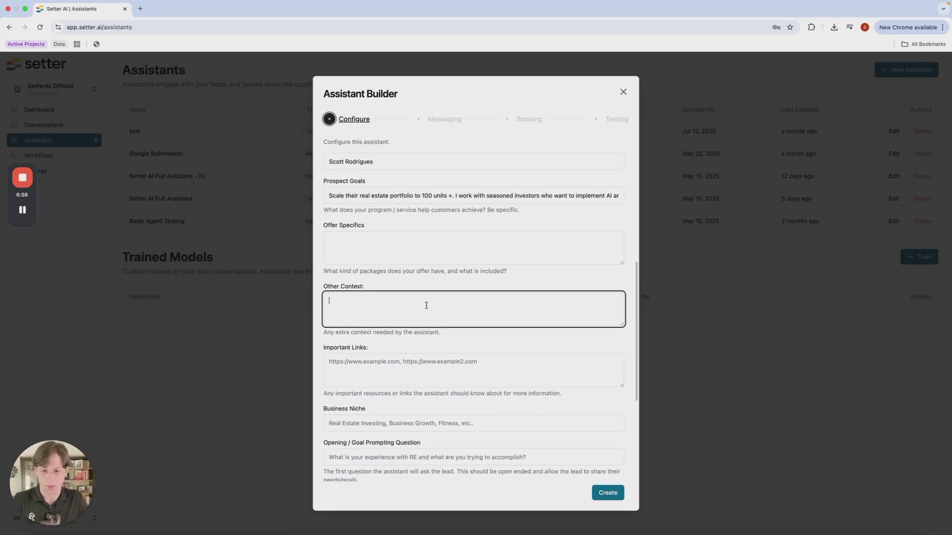
{"action": "scroll", "coordinate": [363, 269], "scroll_direction": "down", "scroll_amount": 3}
{"action": "left_click", "coordinate": [379, 294]}
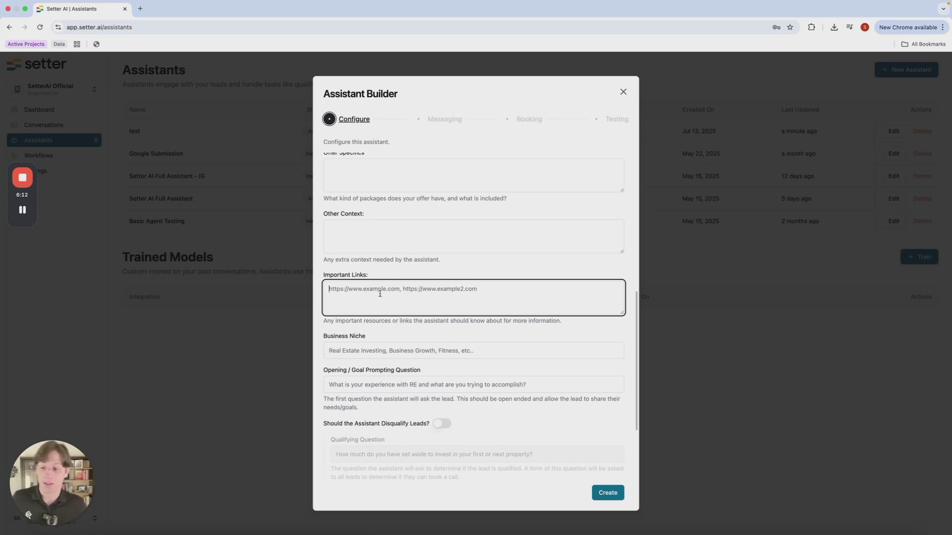
{"action": "scroll", "coordinate": [380, 294], "scroll_direction": "down", "scroll_amount": 2}
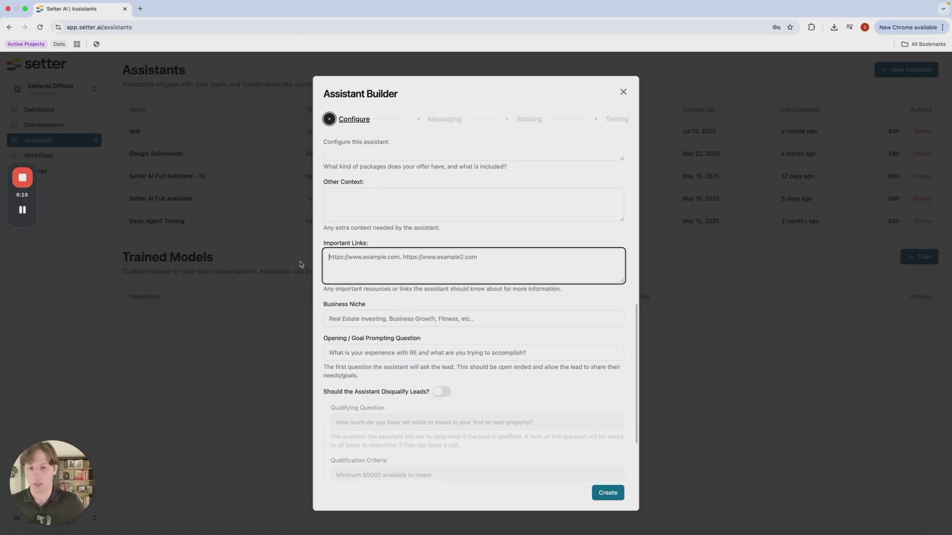
{"action": "scroll", "coordinate": [436, 313], "scroll_direction": "down", "scroll_amount": 1}
Enter 'Real Estate investing coaching' as the business niche and highlight the opening question help text
{"action": "left_click", "coordinate": [487, 287]}
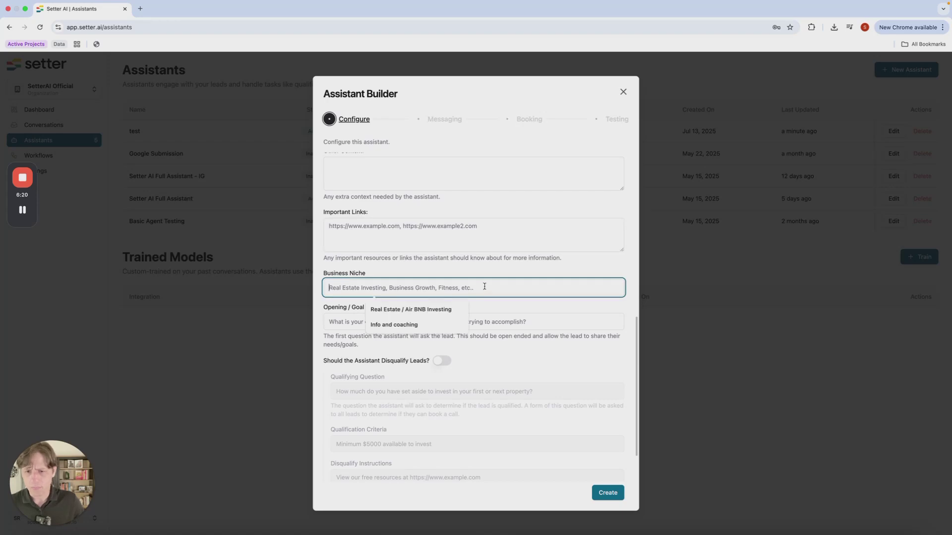
{"action": "type", "text": "Real E"}
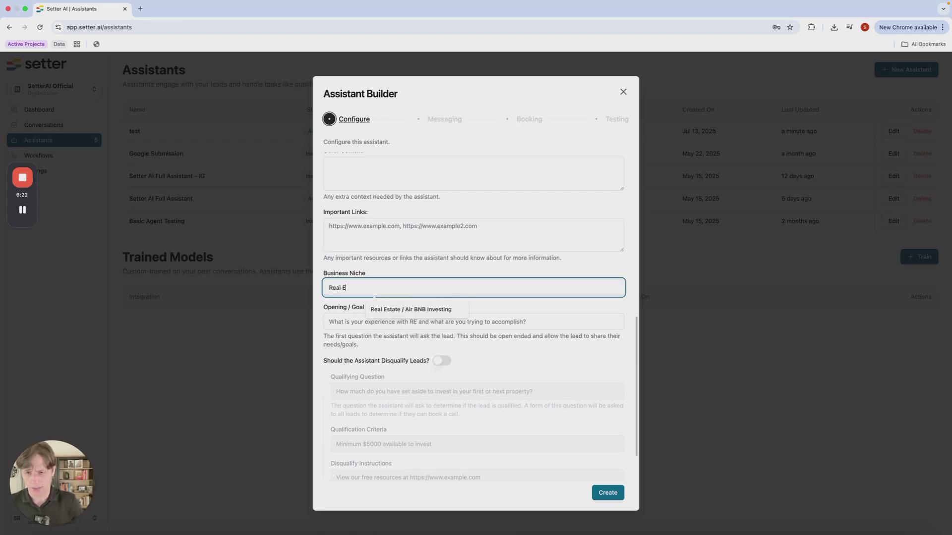
{"action": "type", "text": "state investing coaching"}
{"action": "scroll", "coordinate": [425, 470], "scroll_direction": "down", "scroll_amount": 2}
{"action": "left_click", "coordinate": [376, 266]}
{"action": "left_click_drag", "start_coordinate": [578, 289], "coordinate": [347, 278]}
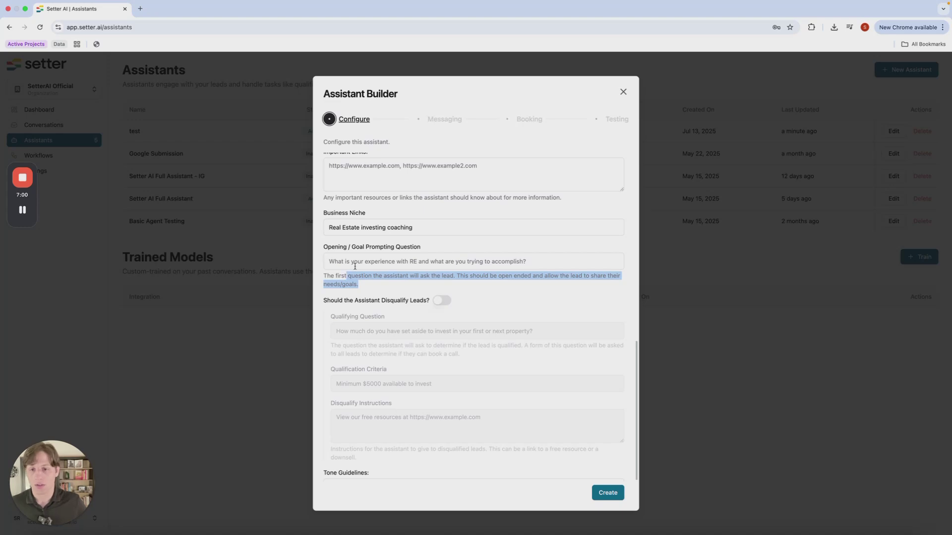
Enter 'Great, tell me a little bit about your real estate business?' as the opening question
{"action": "left_click", "coordinate": [355, 262]}
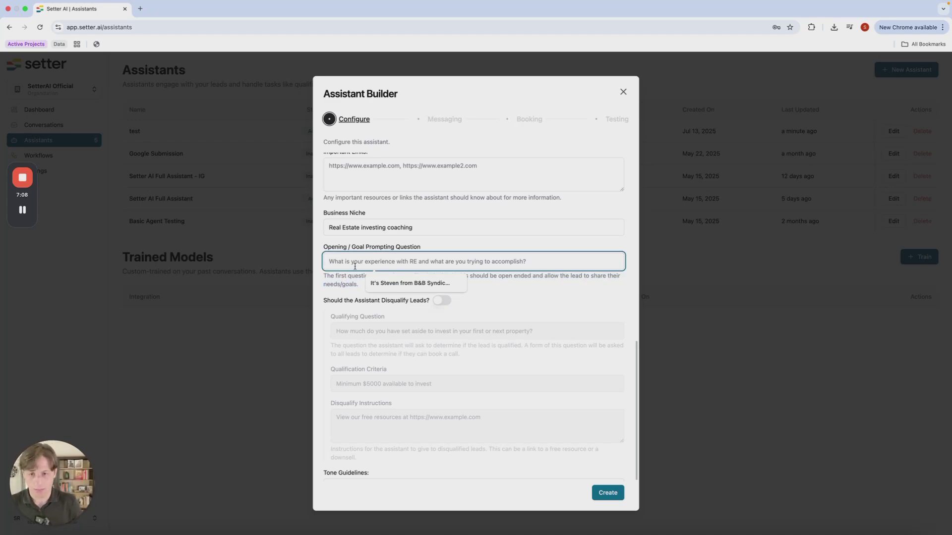
{"action": "type", "text": "Great"}
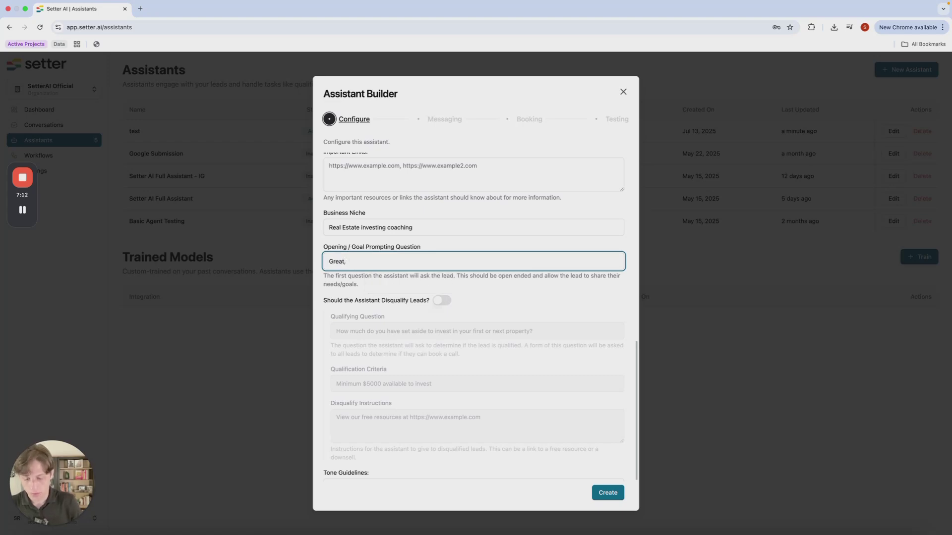
{"action": "type", "text": ", tell me "}
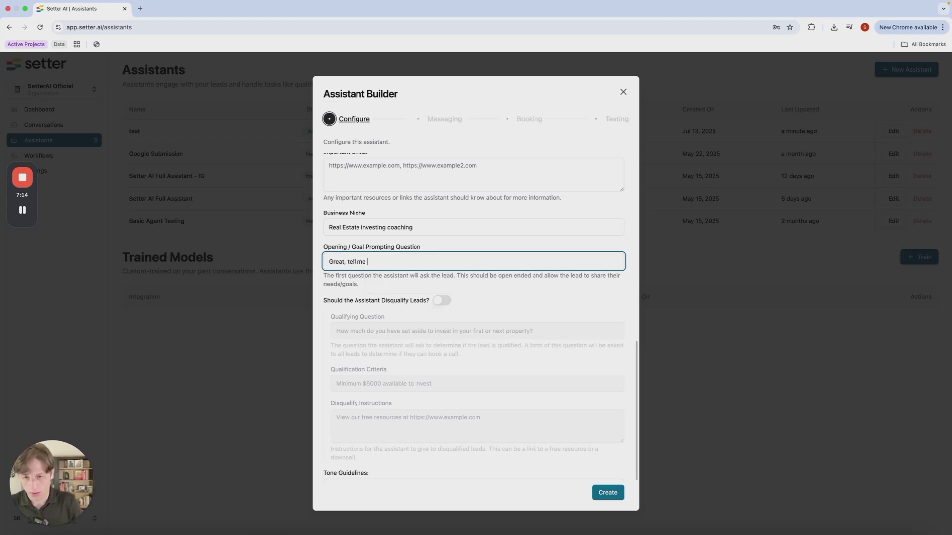
{"action": "type", "text": "a little bit ab"}
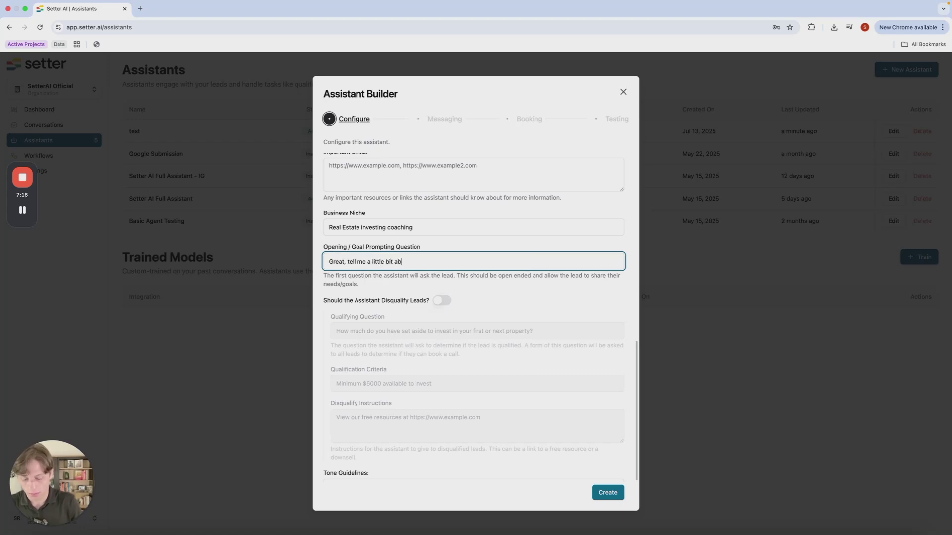
{"action": "type", "text": "out your real es"}
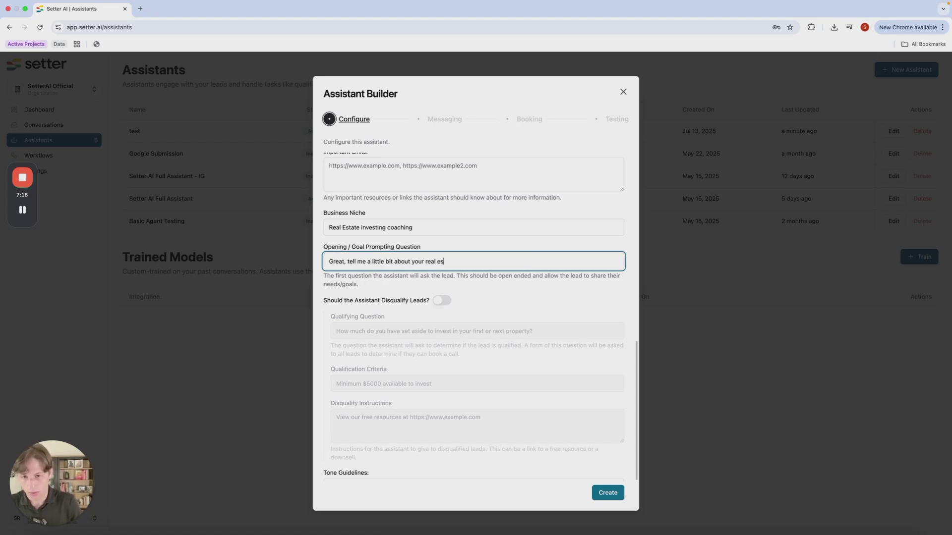
{"action": "type", "text": "tate business?"}
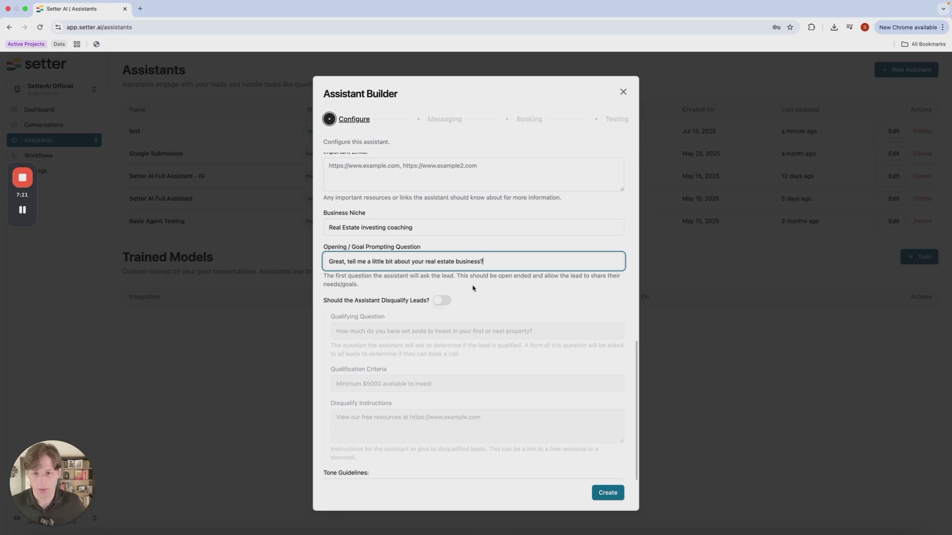
{"action": "scroll", "coordinate": [472, 288], "scroll_direction": "down", "scroll_amount": 2}
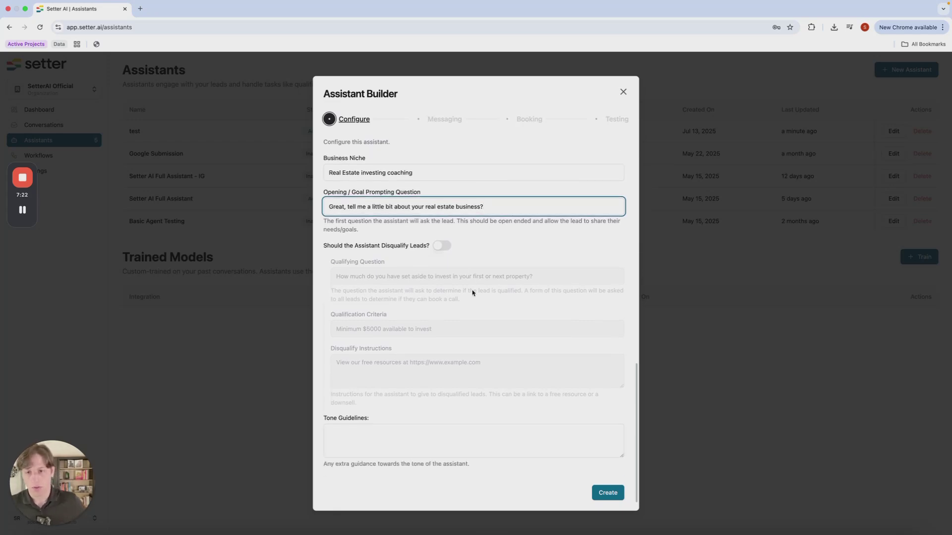
{"action": "left_click", "coordinate": [383, 249]}
{"action": "double_click", "coordinate": [383, 249]}
{"action": "left_click", "coordinate": [376, 248]}
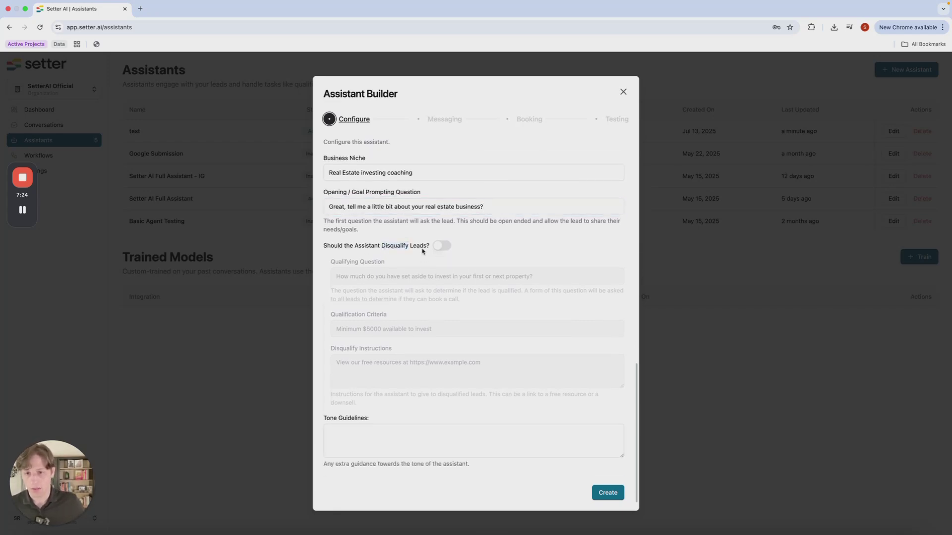
{"action": "left_click", "coordinate": [445, 245]}
{"action": "left_click", "coordinate": [347, 272]}
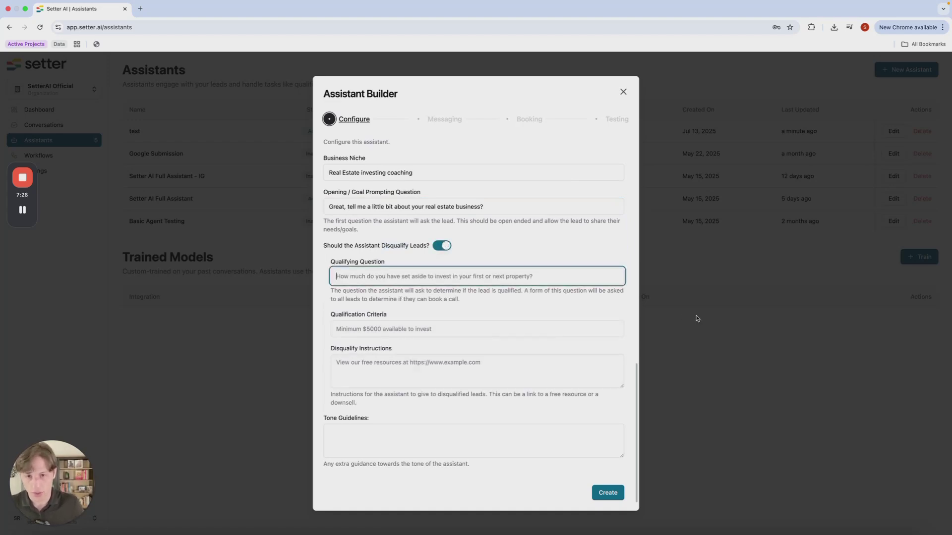
{"action": "left_click", "coordinate": [418, 330]}
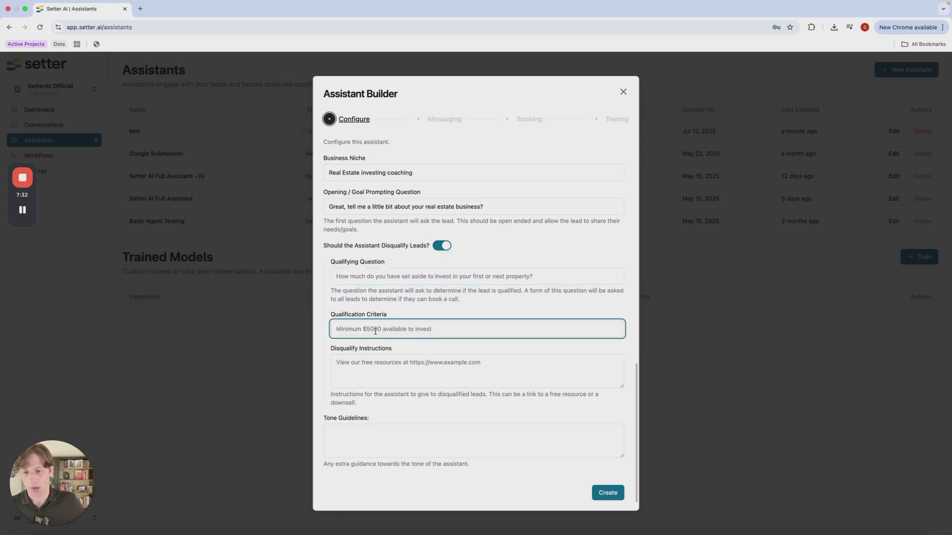
{"action": "left_click", "coordinate": [351, 367]}
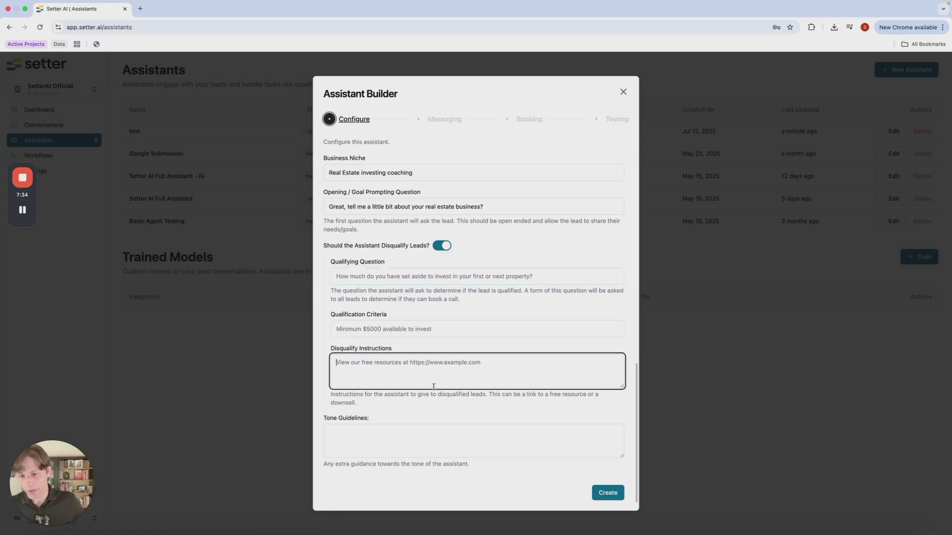
{"action": "left_click", "coordinate": [450, 241]}
{"action": "left_click", "coordinate": [443, 246]}
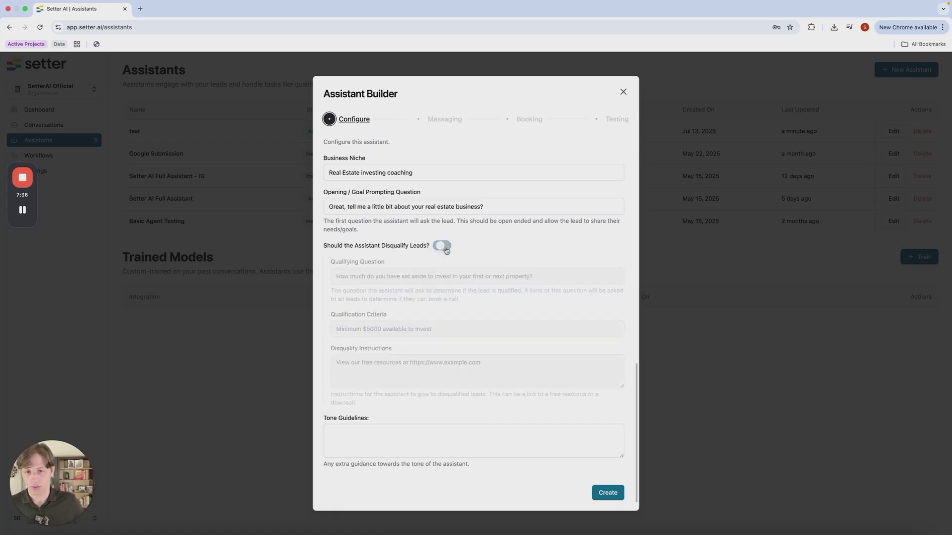
{"action": "left_click", "coordinate": [354, 431]}
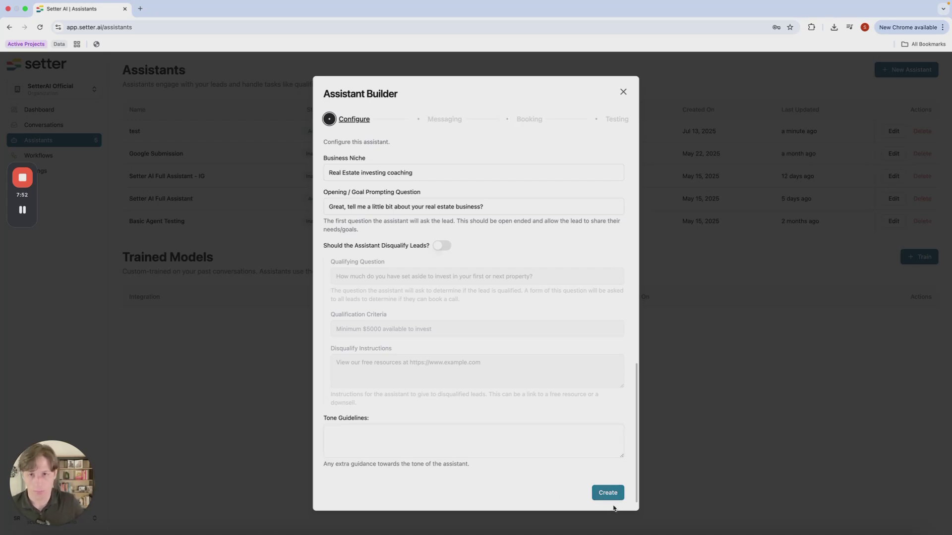
Create the assistant and connect Instagram on the Messaging step
{"action": "left_click", "coordinate": [613, 496]}
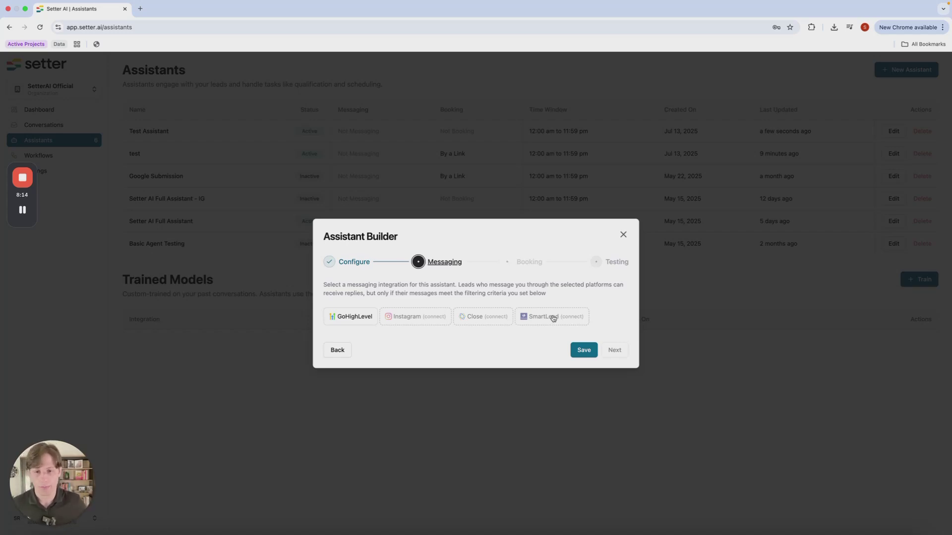
{"action": "left_click", "coordinate": [414, 318]}
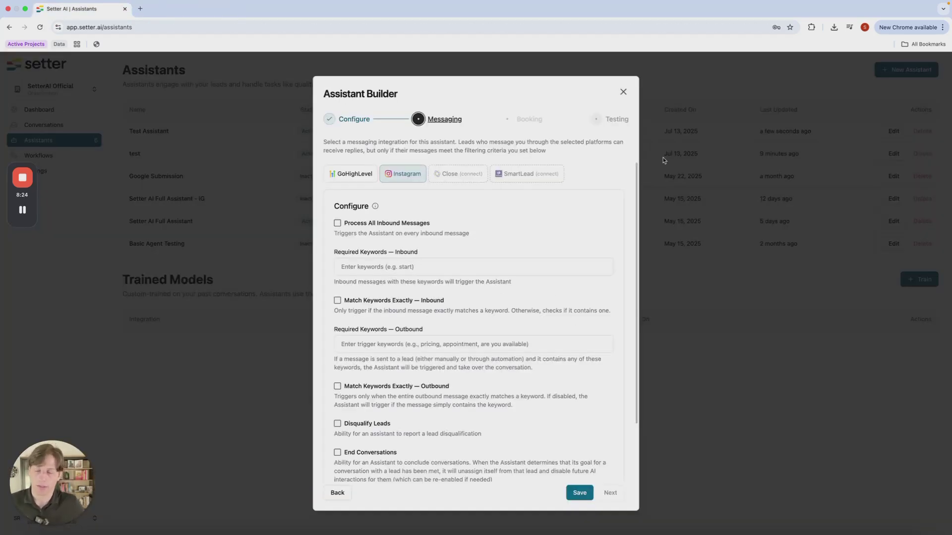
{"action": "scroll", "coordinate": [427, 253], "scroll_direction": "down", "scroll_amount": 3}
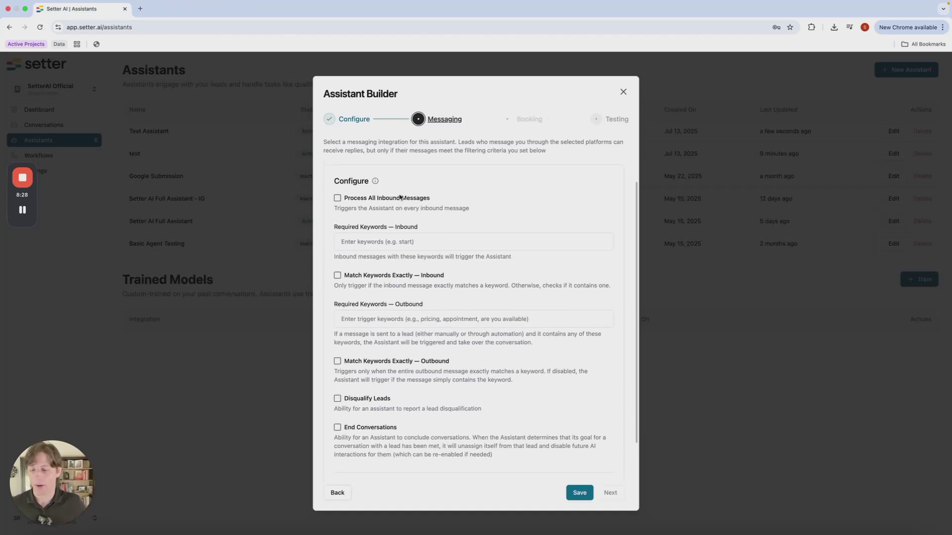
Add 'Start' as a required inbound keyword, leaving all-inbound processing off
{"action": "scroll", "coordinate": [409, 240], "scroll_direction": "up", "scroll_amount": 3}
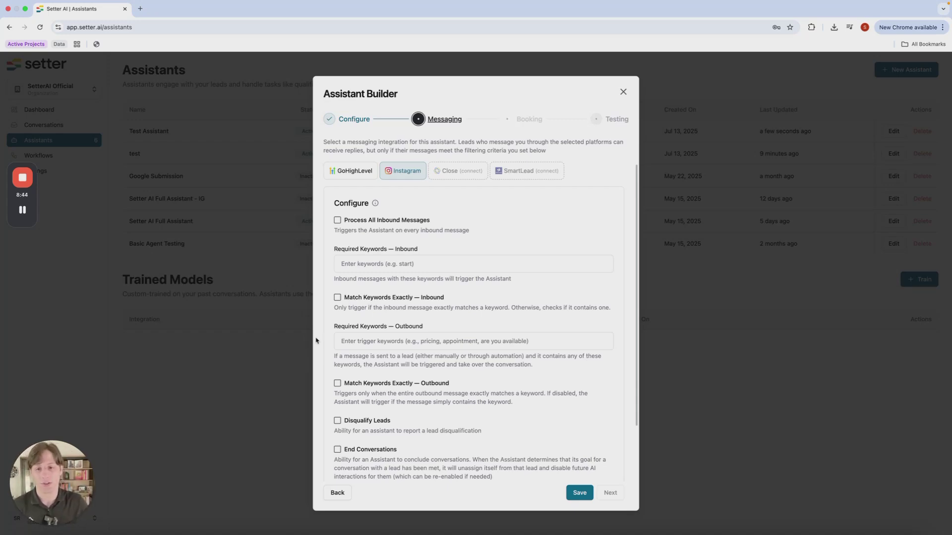
{"action": "left_click", "coordinate": [338, 221]}
{"action": "left_click", "coordinate": [338, 221]}
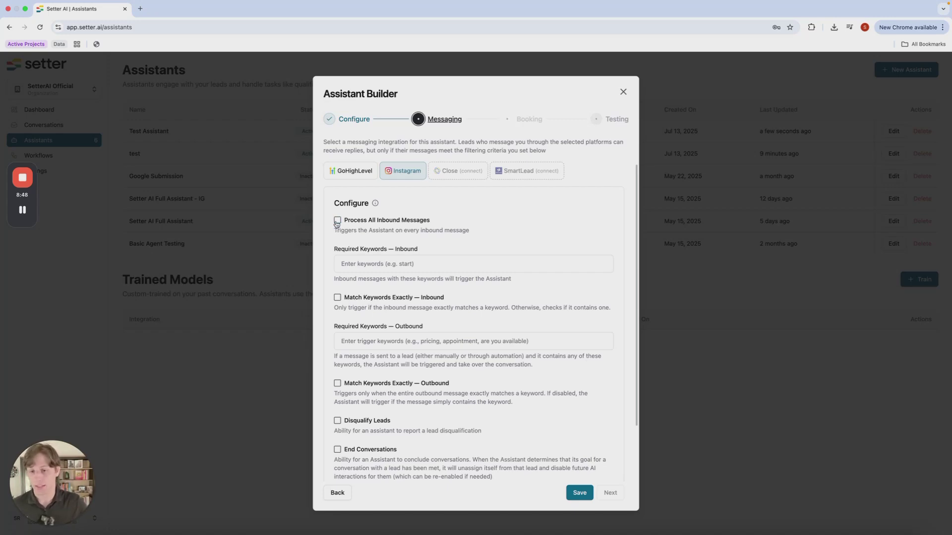
{"action": "left_click", "coordinate": [373, 264]}
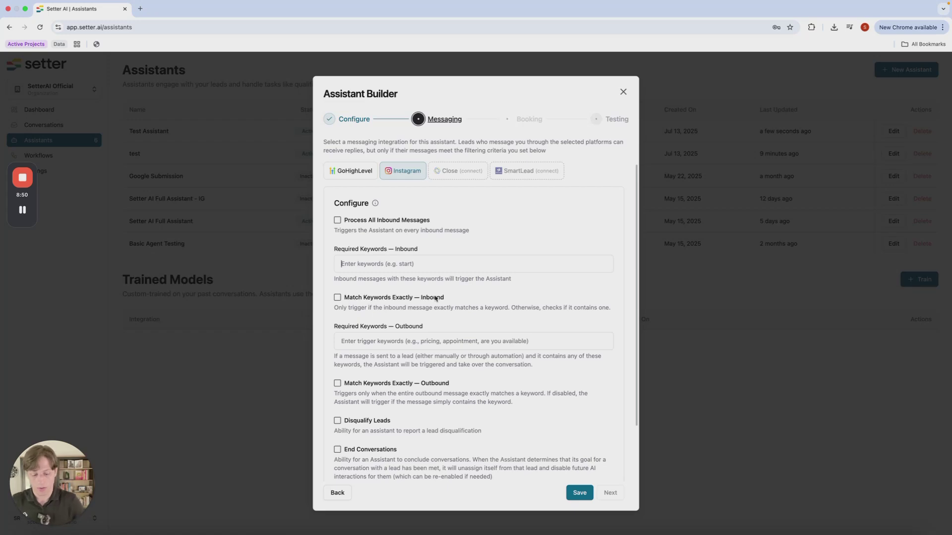
{"action": "type", "text": "Start"}
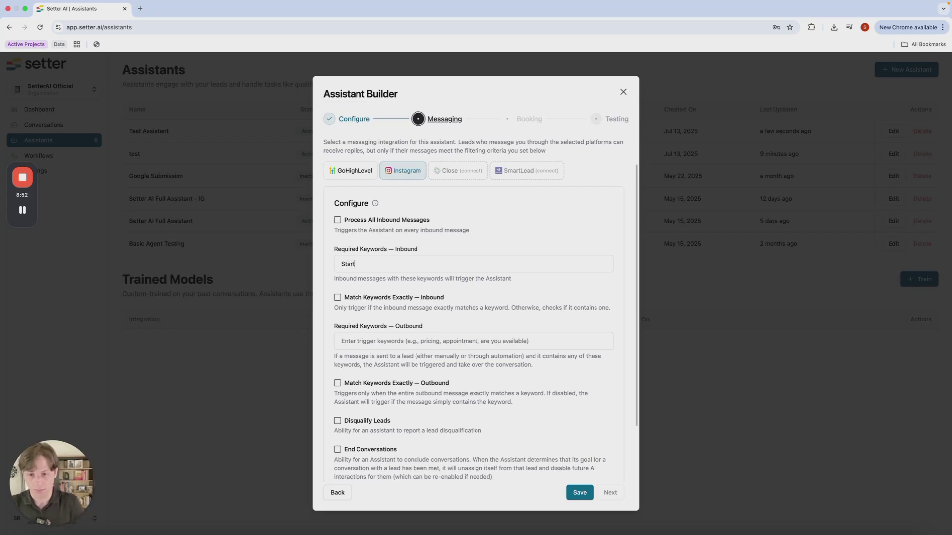
Turn on exact inbound keyword matching and add 'go' as a second inbound keyword
{"action": "scroll", "coordinate": [513, 327], "scroll_direction": "down", "scroll_amount": 1}
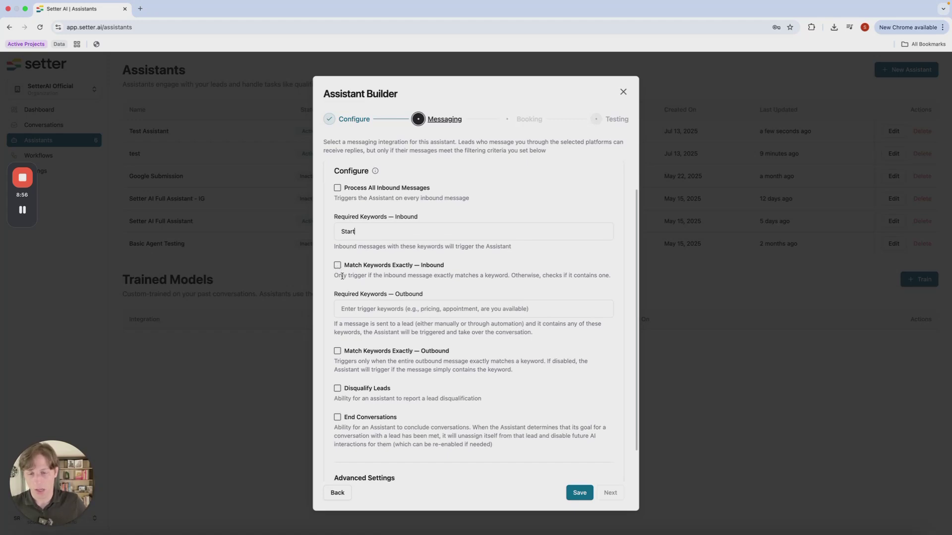
{"action": "left_click", "coordinate": [337, 266]}
{"action": "left_click", "coordinate": [426, 234]}
{"action": "type", "text": "star"}
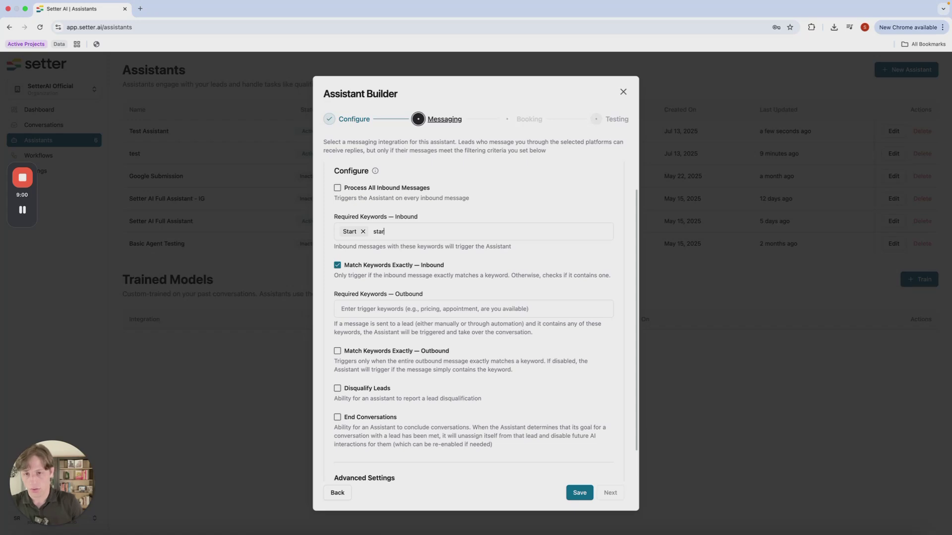
{"action": "key", "text": "BackSpace"}
{"action": "key", "text": "BackSpace"}
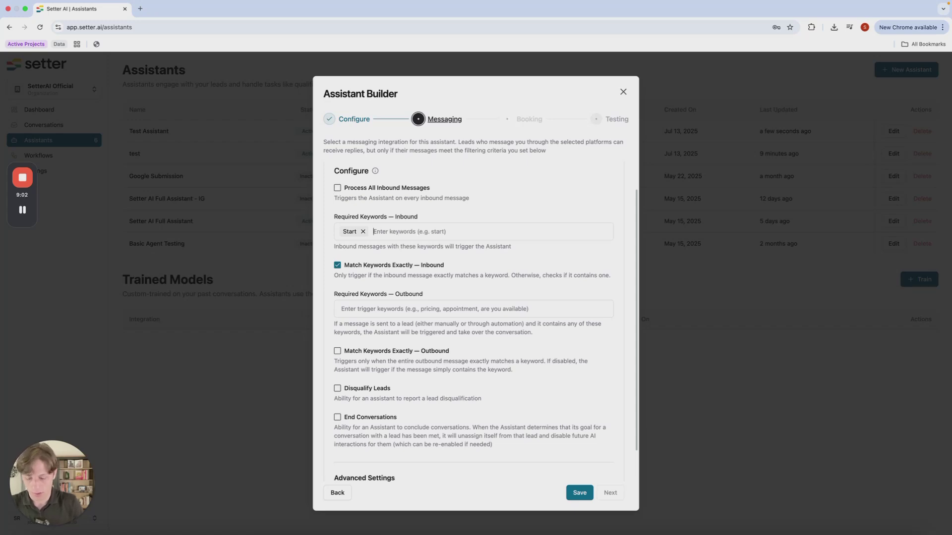
{"action": "type", "text": "go"}
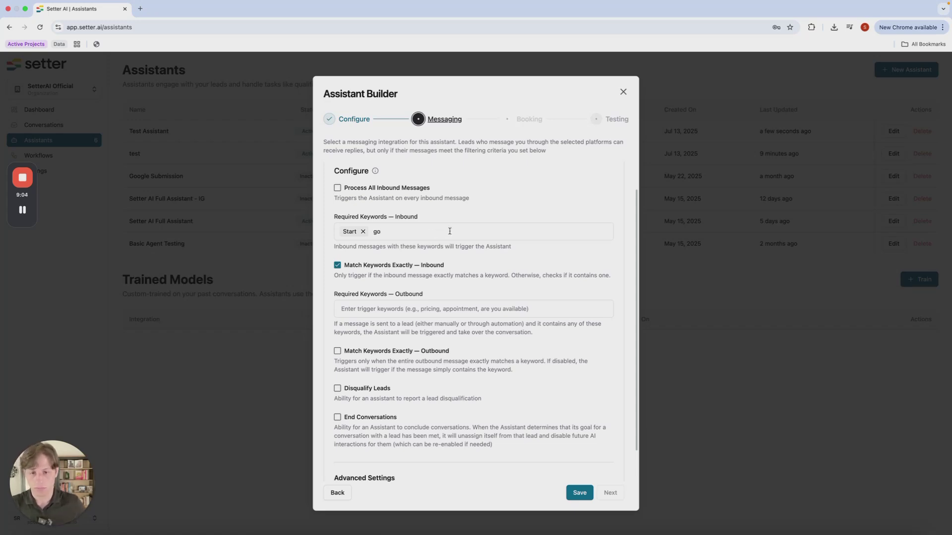
{"action": "key", "text": "Return"}
{"action": "scroll", "coordinate": [431, 303], "scroll_direction": "down", "scroll_amount": 2}
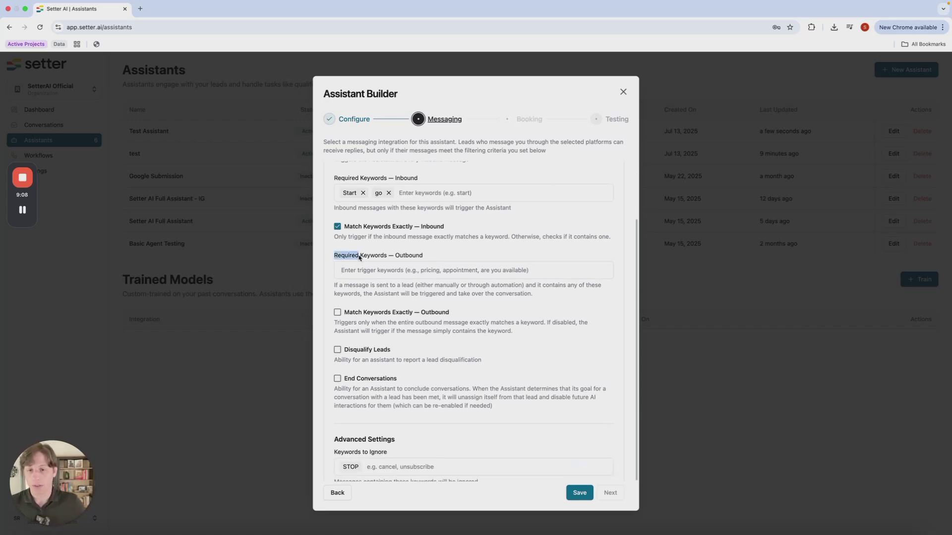
Require the outbound keyword 'real estate' and switch on exact outbound keyword matching
{"action": "triple_click", "coordinate": [395, 256]}
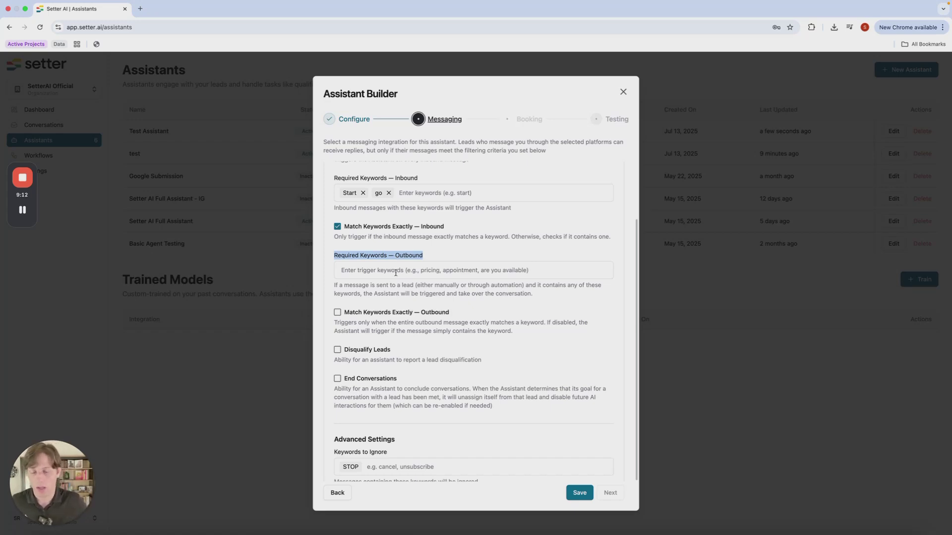
{"action": "left_click", "coordinate": [395, 273]}
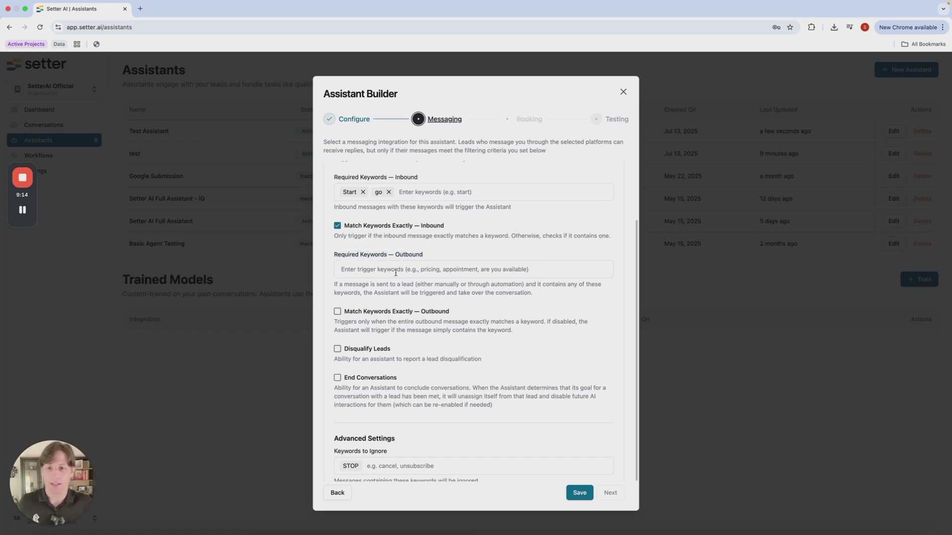
{"action": "scroll", "coordinate": [395, 273], "scroll_direction": "up", "scroll_amount": 3}
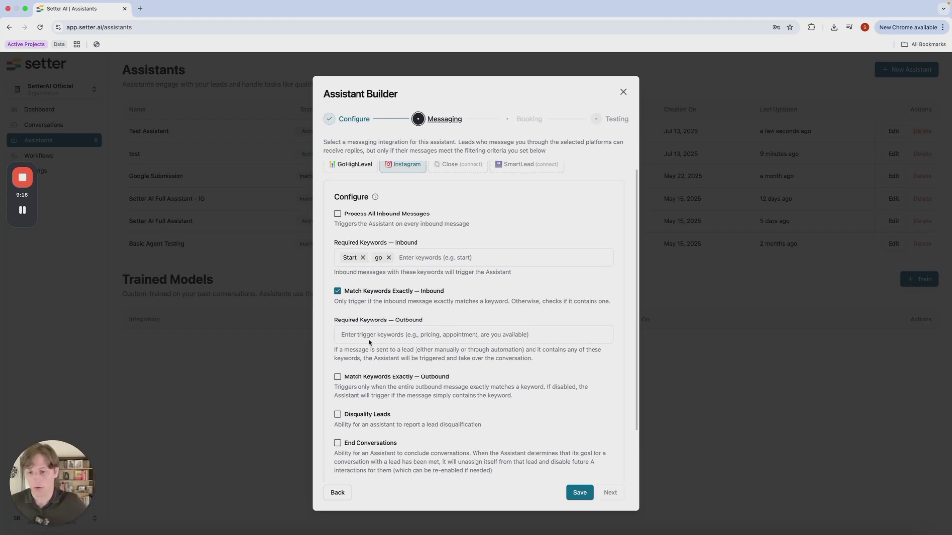
{"action": "type", "text": "real estate"}
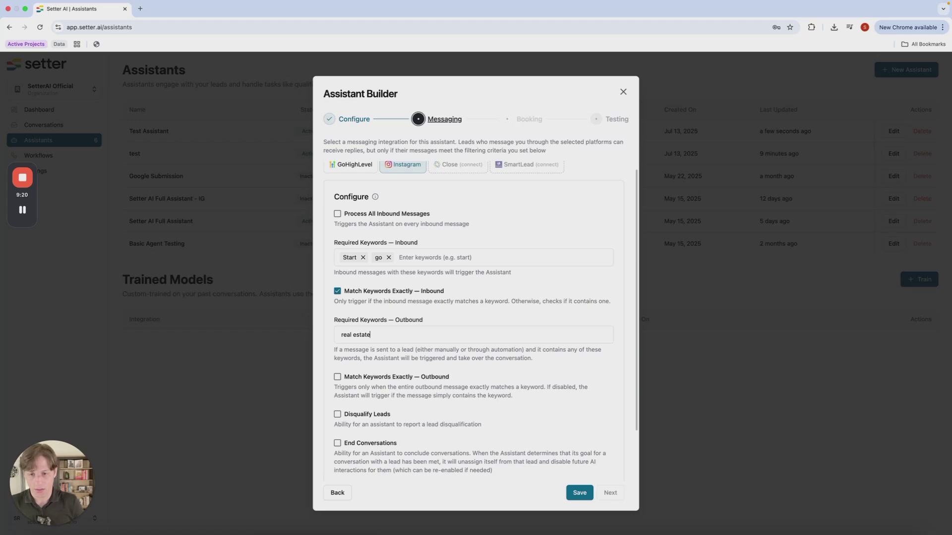
{"action": "left_click", "coordinate": [337, 377]}
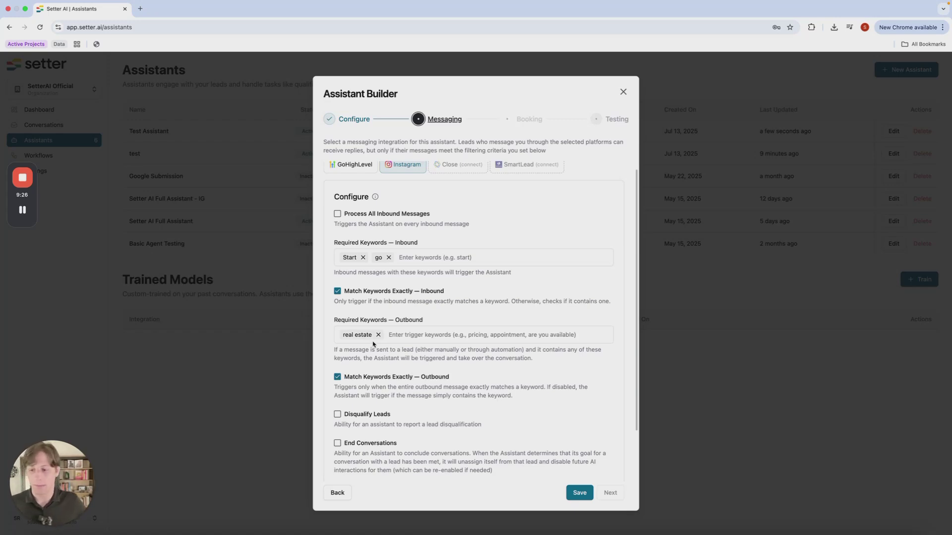
{"action": "scroll", "coordinate": [362, 334], "scroll_direction": "up", "scroll_amount": 1}
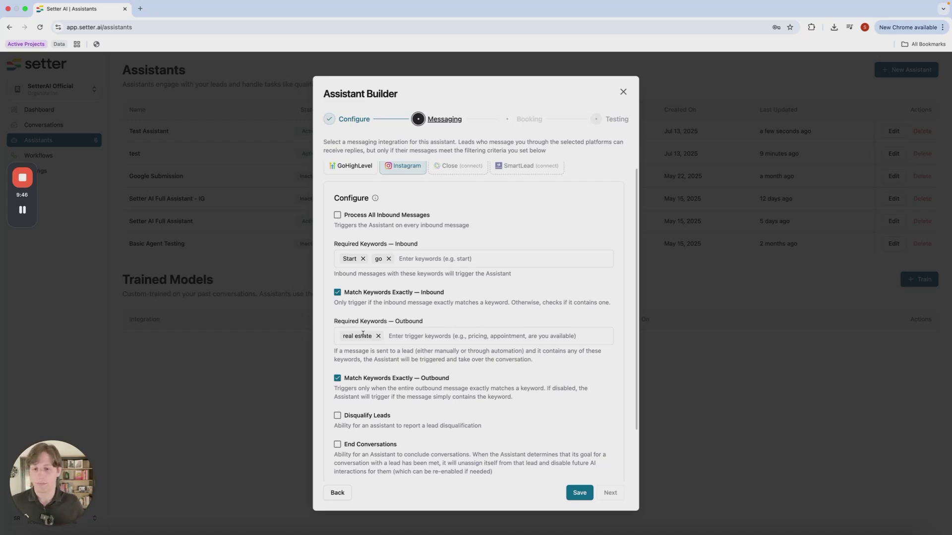
{"action": "scroll", "coordinate": [327, 326], "scroll_direction": "down", "scroll_amount": 3}
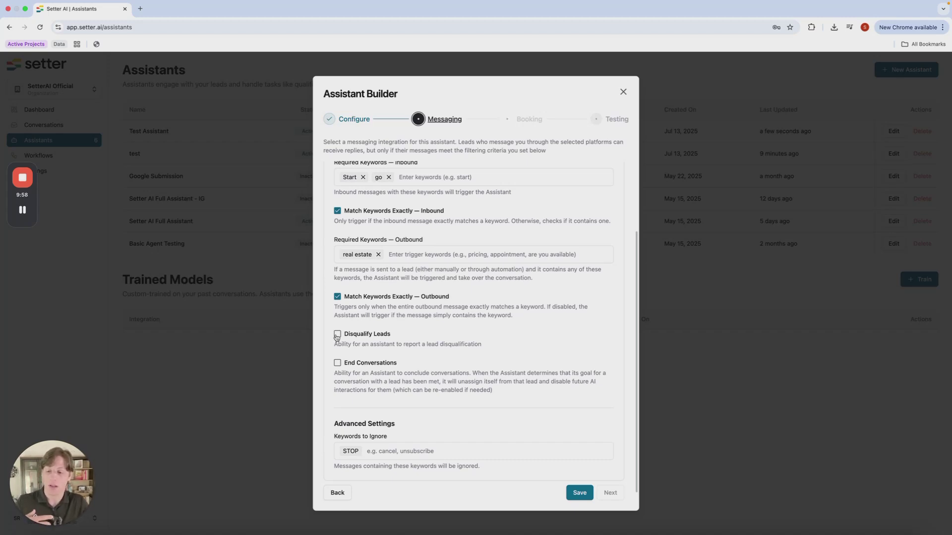
Enable Disqualify Leads, leave End Conversations off, save, and continue to Booking
{"action": "left_click", "coordinate": [337, 334]}
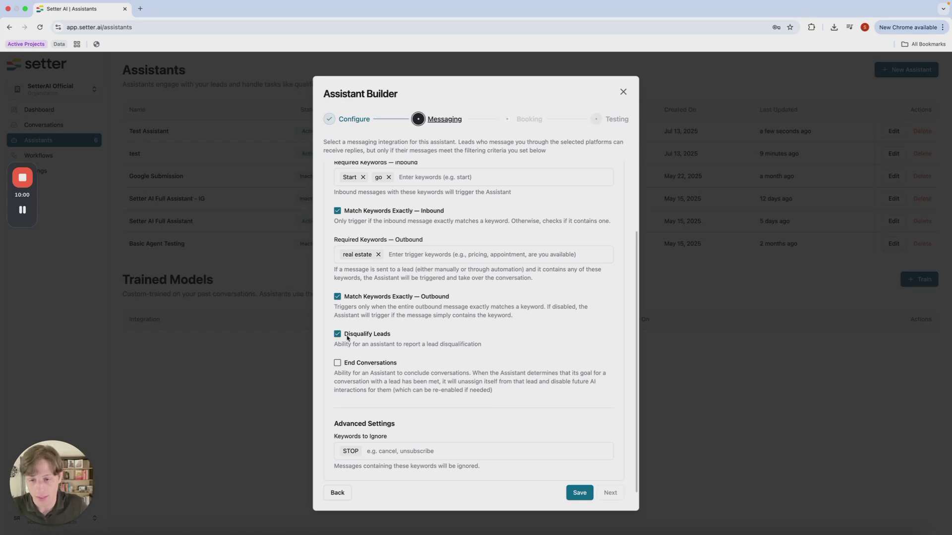
{"action": "scroll", "coordinate": [387, 397], "scroll_direction": "down", "scroll_amount": 1}
{"action": "left_click", "coordinate": [337, 350]}
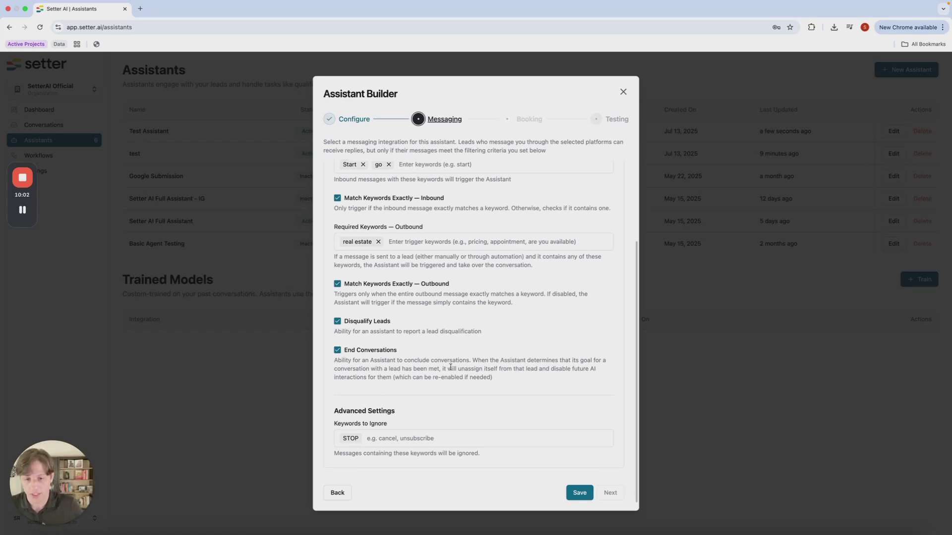
{"action": "scroll", "coordinate": [344, 359], "scroll_direction": "up", "scroll_amount": 1}
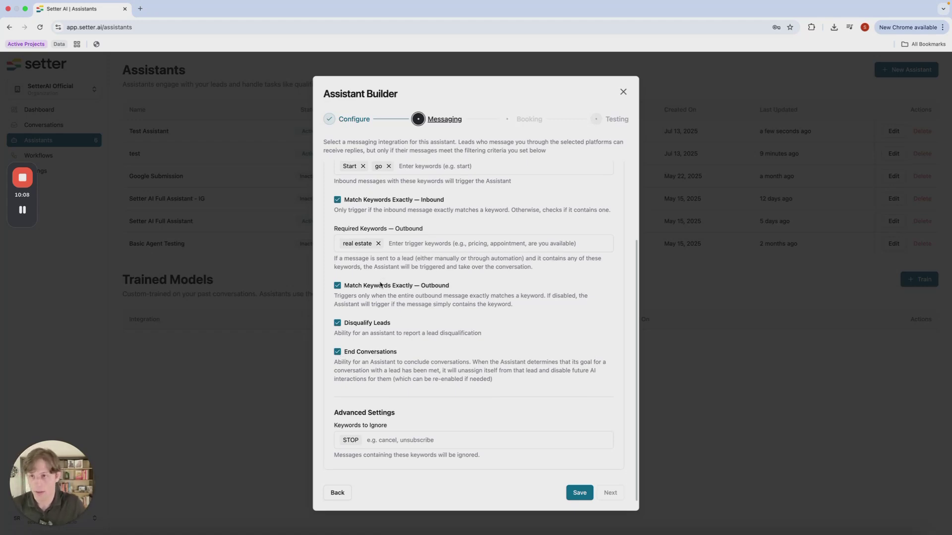
{"action": "scroll", "coordinate": [381, 285], "scroll_direction": "down", "scroll_amount": 1}
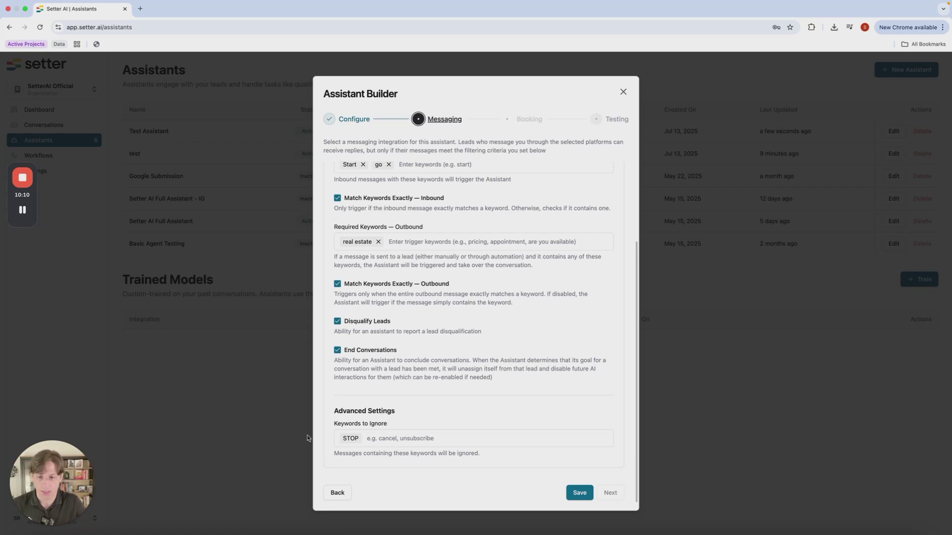
{"action": "left_click", "coordinate": [337, 350]}
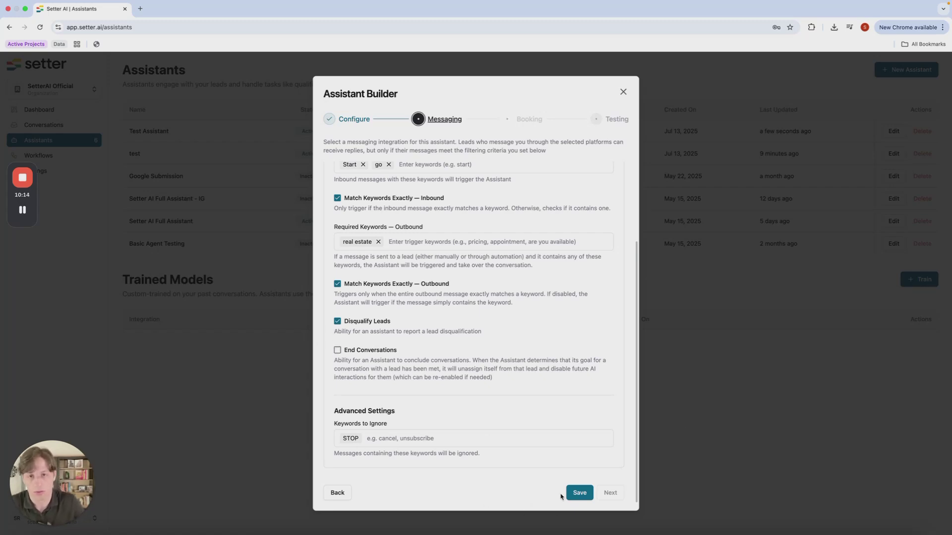
{"action": "left_click", "coordinate": [578, 495]}
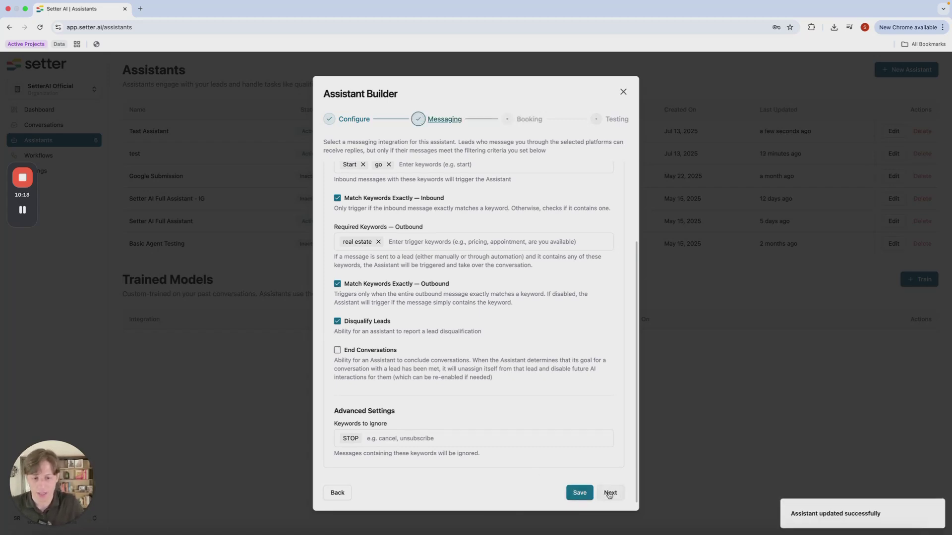
{"action": "left_click", "coordinate": [609, 493]}
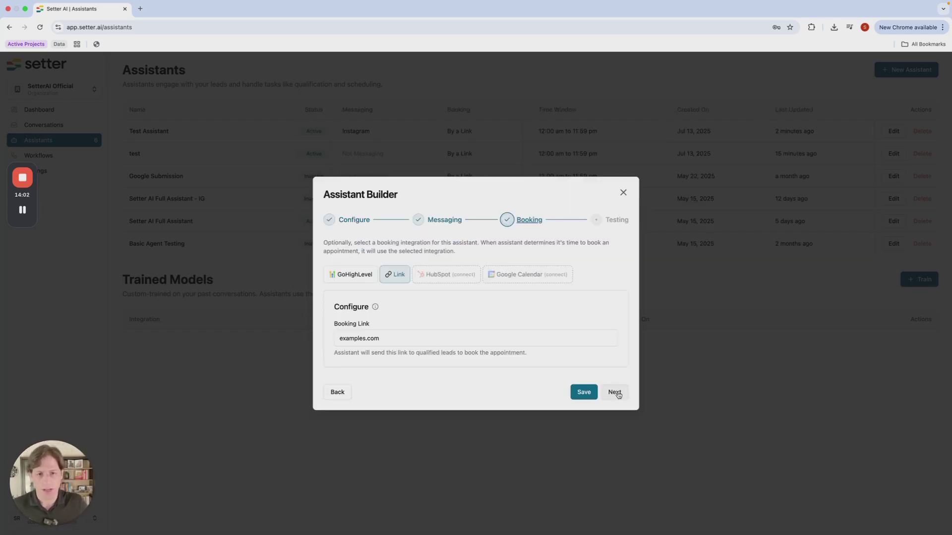
Continue from the Link booking step with examples.com to the Testing step
{"action": "left_click", "coordinate": [614, 392]}
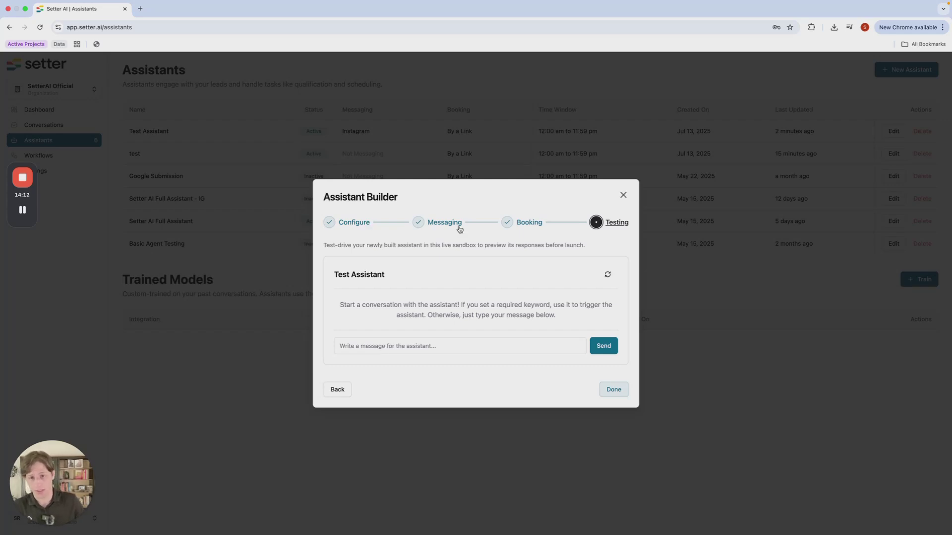
Step back from Testing to Configure and scroll down to Offer Specifics
{"action": "left_click", "coordinate": [385, 347]}
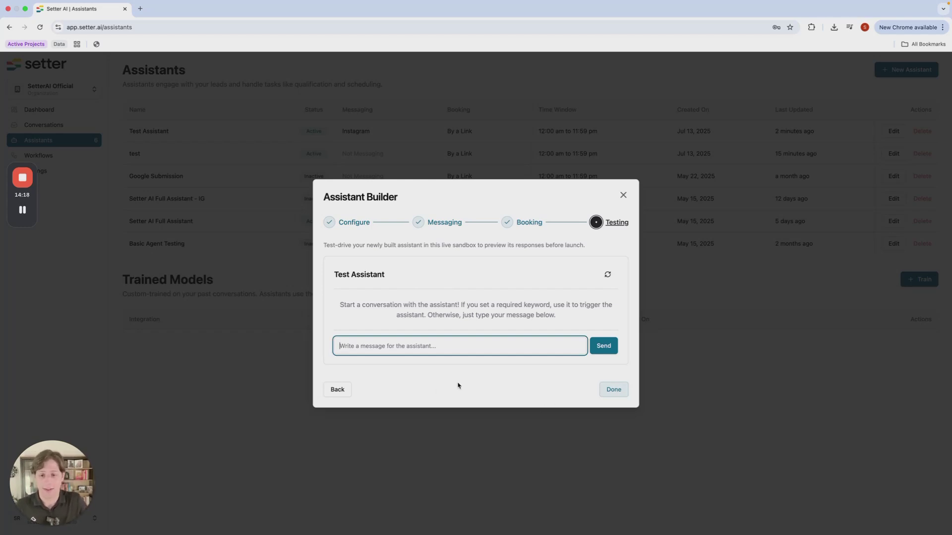
{"action": "left_click", "coordinate": [337, 389]}
{"action": "double_click", "coordinate": [337, 392]}
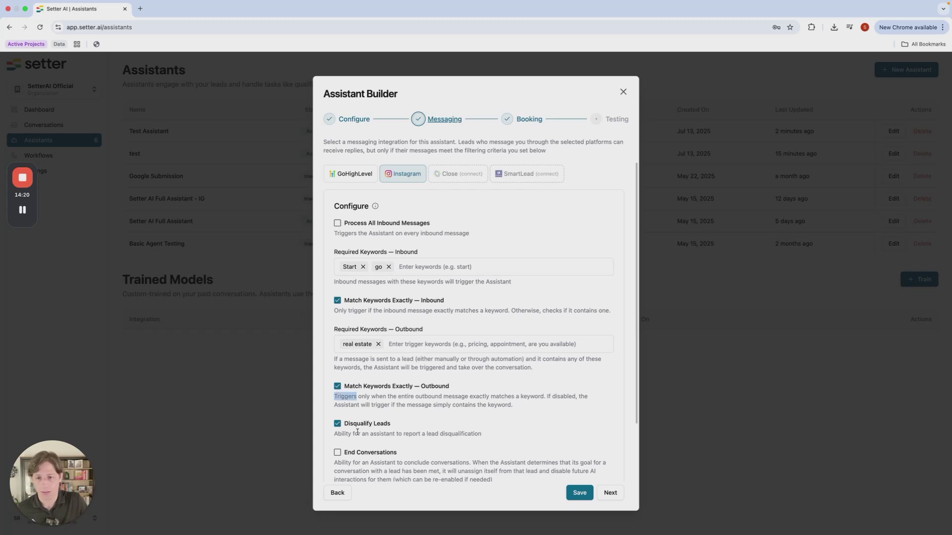
{"action": "left_click", "coordinate": [337, 493]}
{"action": "scroll", "coordinate": [338, 400], "scroll_direction": "down", "scroll_amount": 3}
{"action": "scroll", "coordinate": [347, 436], "scroll_direction": "down", "scroll_amount": 8}
{"action": "scroll", "coordinate": [392, 461], "scroll_direction": "up", "scroll_amount": 10}
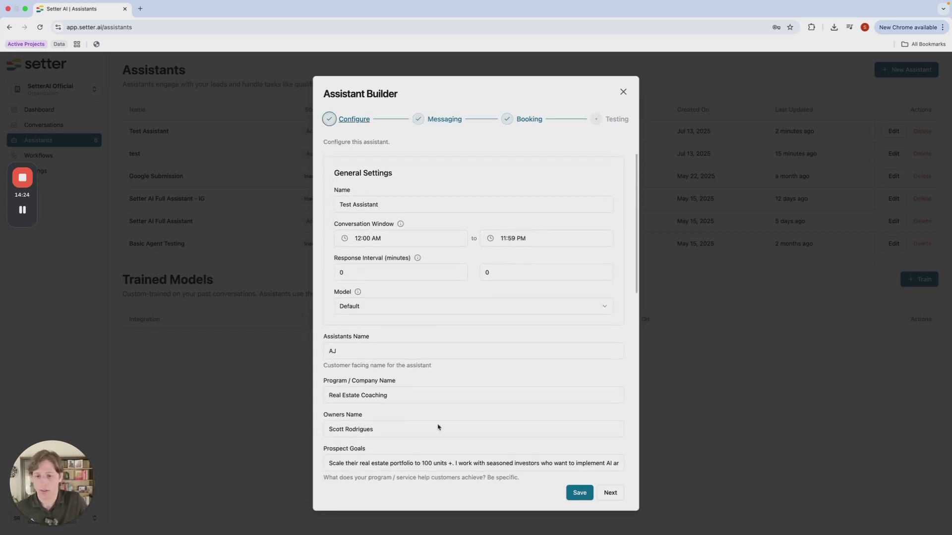
{"action": "scroll", "coordinate": [404, 385], "scroll_direction": "down", "scroll_amount": 4}
{"action": "scroll", "coordinate": [420, 361], "scroll_direction": "down", "scroll_amount": 1}
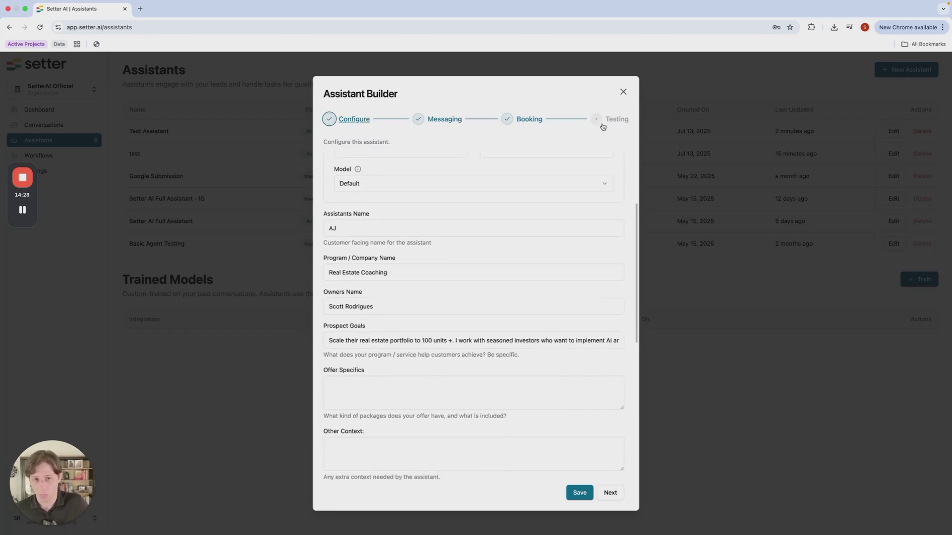
Enter 'Dont use the smiling emoji' in the Other Context field
{"action": "left_click", "coordinate": [398, 387]}
{"action": "scroll", "coordinate": [350, 406], "scroll_direction": "down", "scroll_amount": 1}
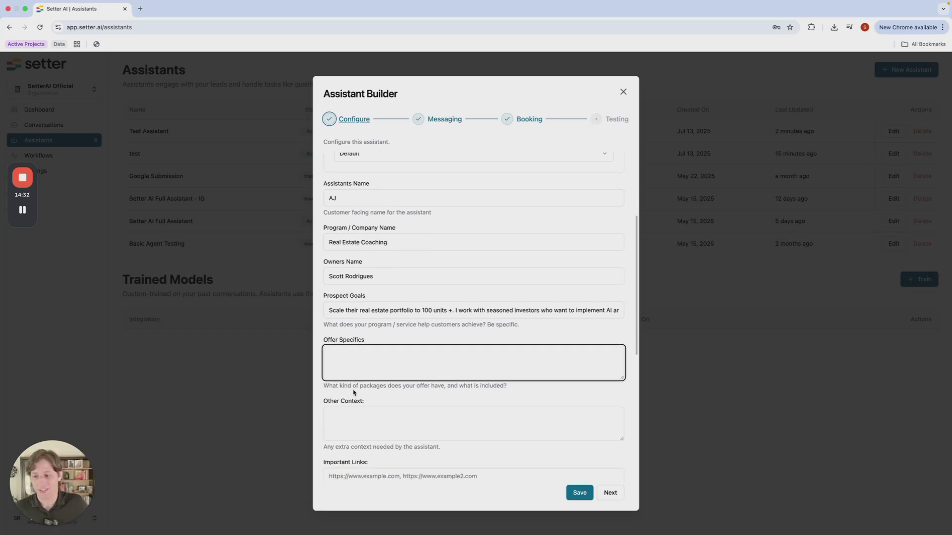
{"action": "left_click", "coordinate": [365, 420]}
{"action": "type", "text": "Dont use tha"}
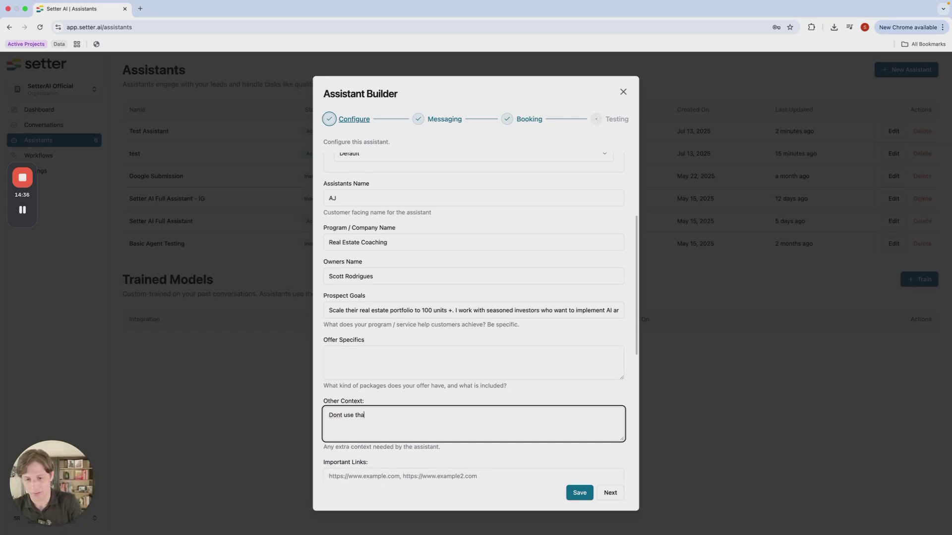
{"action": "type", "text": " smiling"}
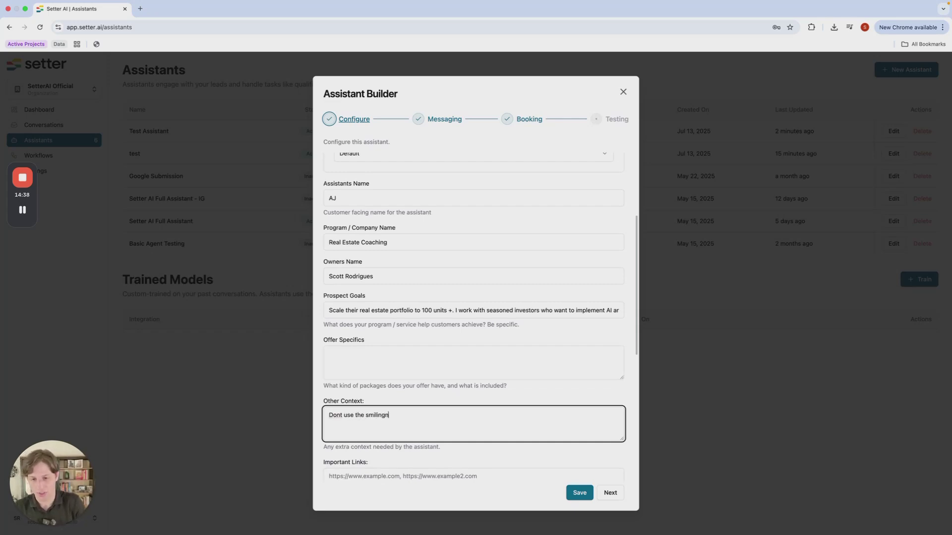
{"action": "type", "text": " emoji"}
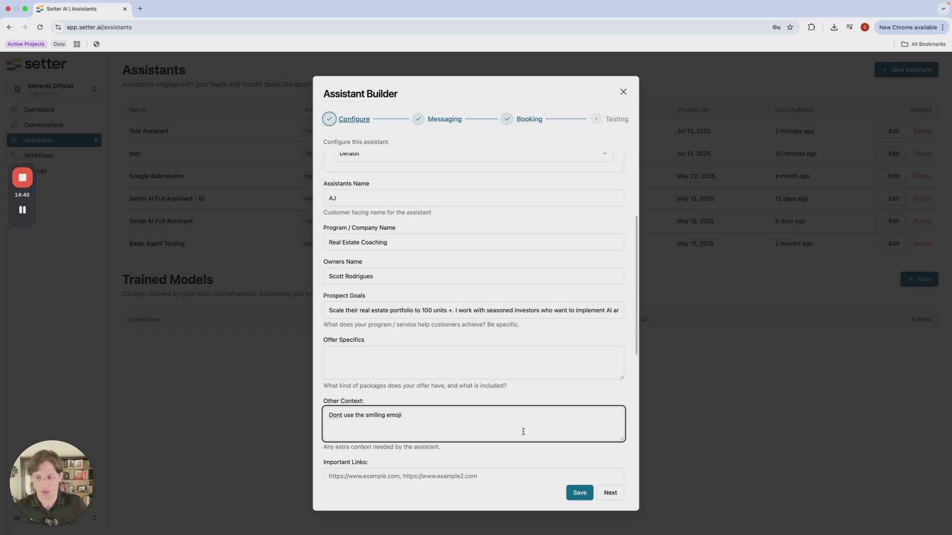
{"action": "triple_click", "coordinate": [437, 414]}
{"action": "scroll", "coordinate": [392, 311], "scroll_direction": "up", "scroll_amount": 1}
{"action": "scroll", "coordinate": [392, 311], "scroll_direction": "up", "scroll_amount": 3}
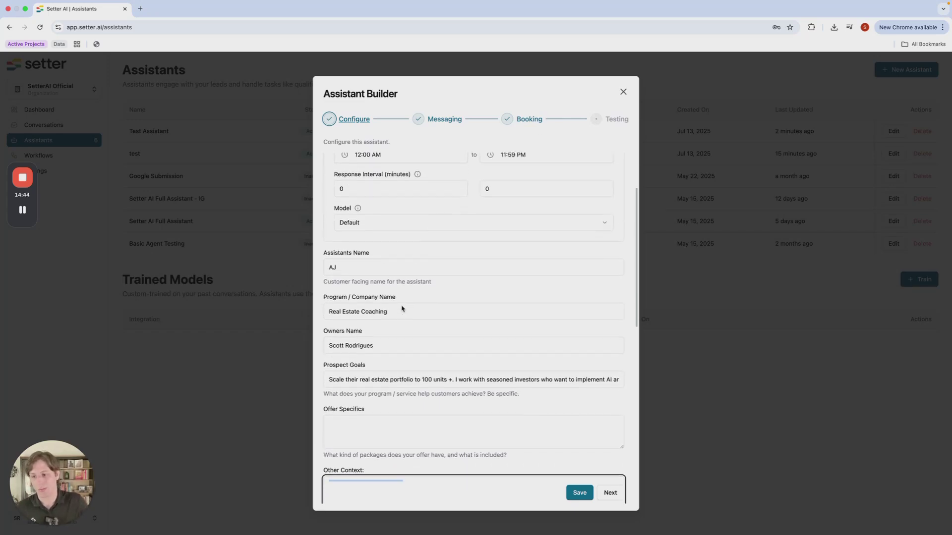
{"action": "scroll", "coordinate": [401, 306], "scroll_direction": "up", "scroll_amount": 1}
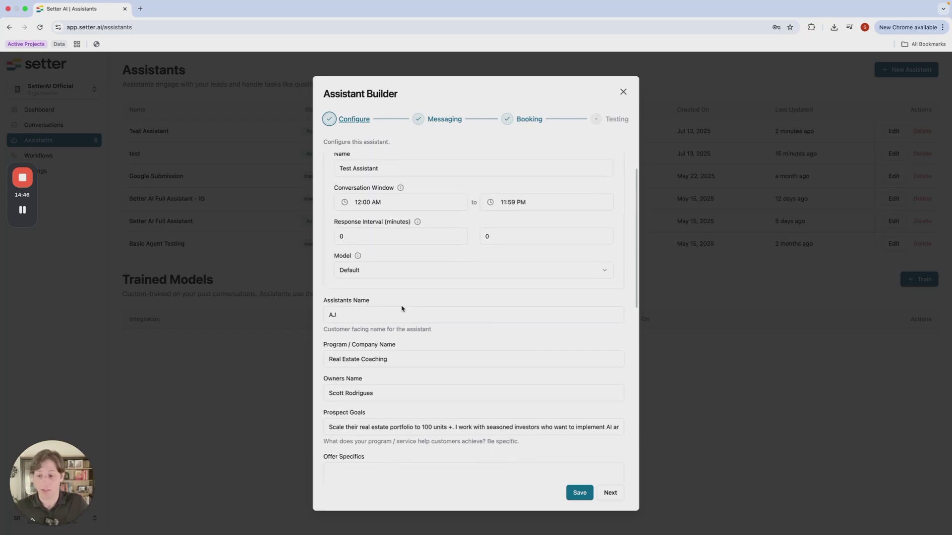
{"action": "scroll", "coordinate": [401, 308], "scroll_direction": "down", "scroll_amount": 2}
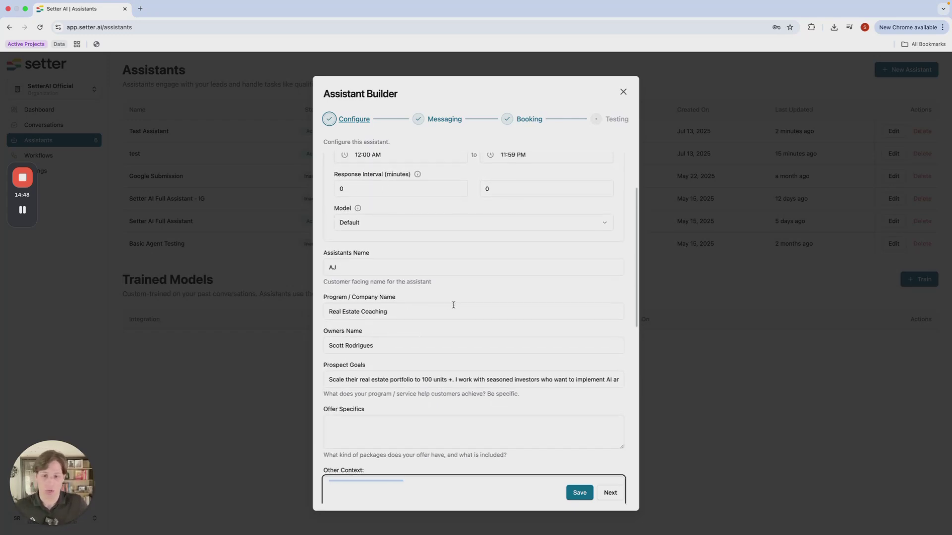
{"action": "scroll", "coordinate": [453, 304], "scroll_direction": "down", "scroll_amount": 4}
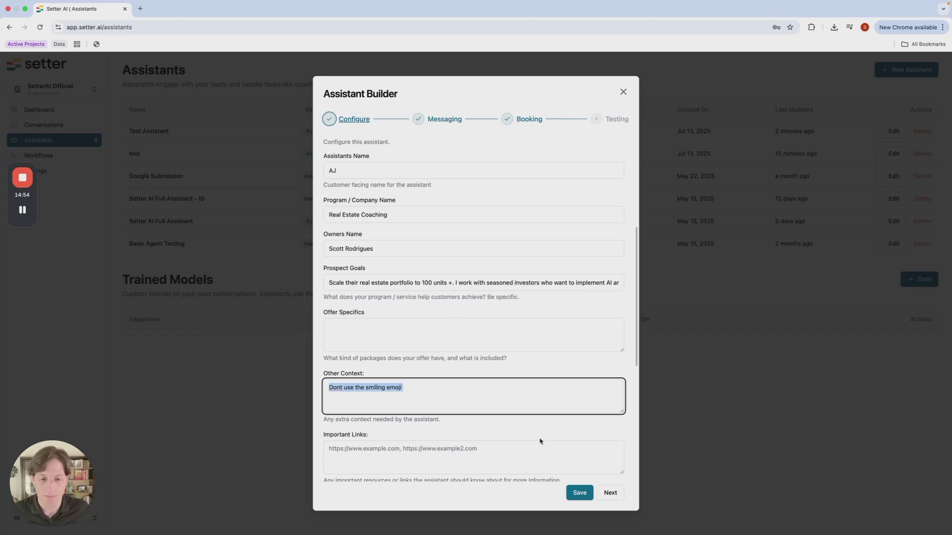
{"action": "scroll", "coordinate": [570, 495], "scroll_direction": "up", "scroll_amount": 2}
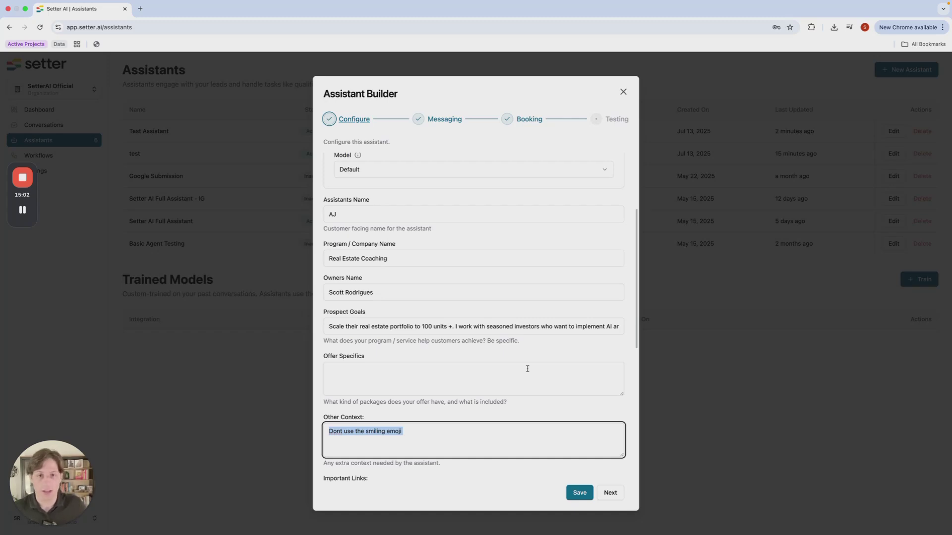
{"action": "left_click", "coordinate": [484, 425]}
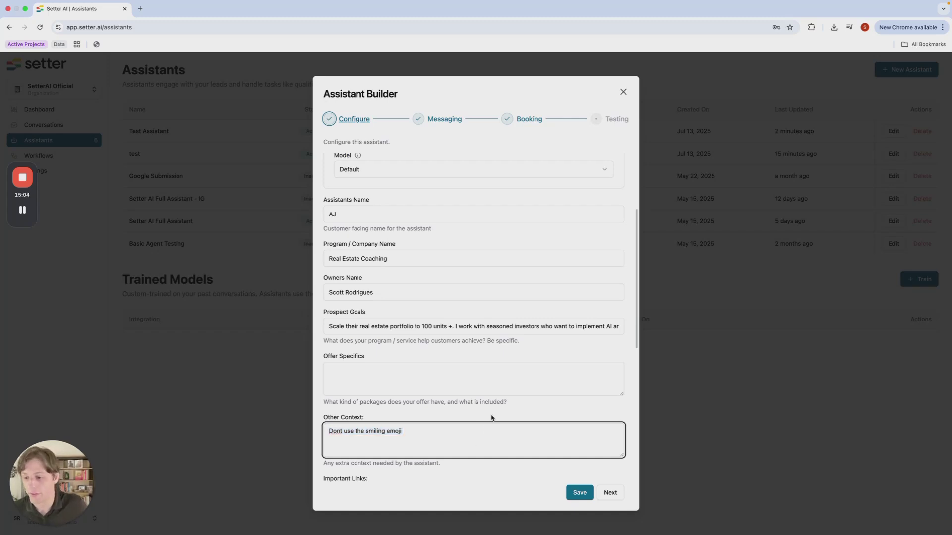